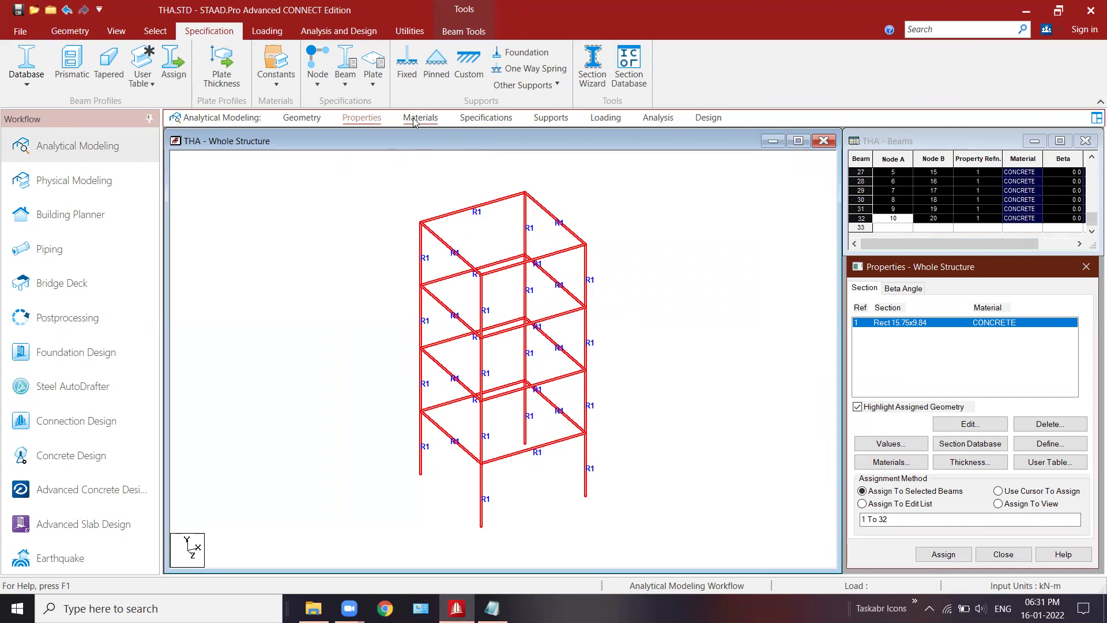
Step: Create a fixed support definition for the structure
{"action": "left_click", "coordinate": [551, 118]}
{"action": "left_click", "coordinate": [975, 449]}
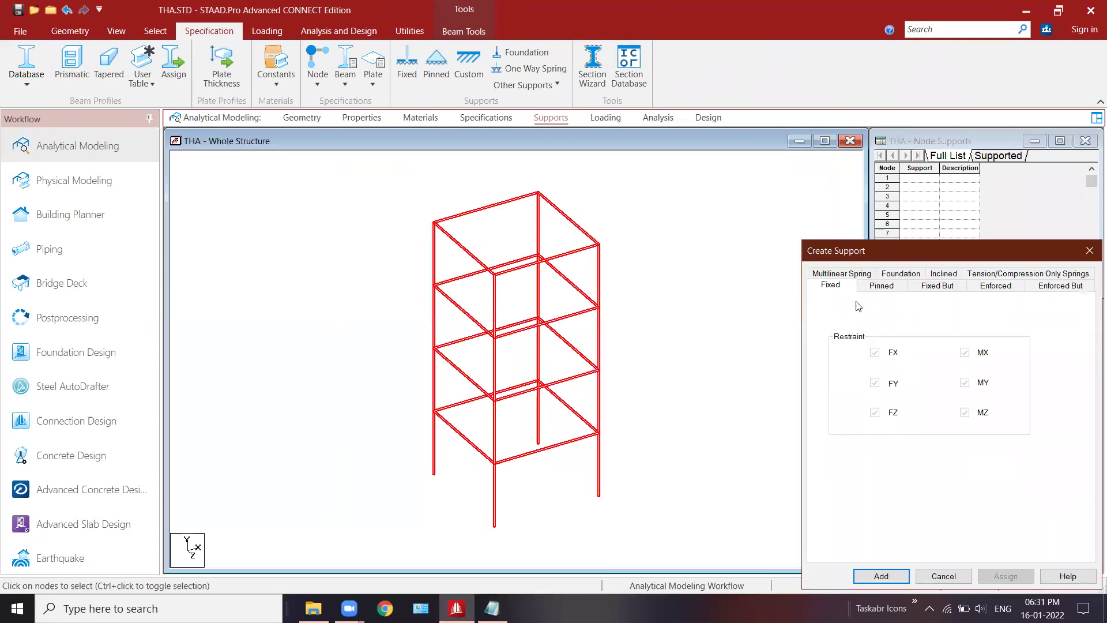
{"action": "left_click", "coordinate": [881, 576]}
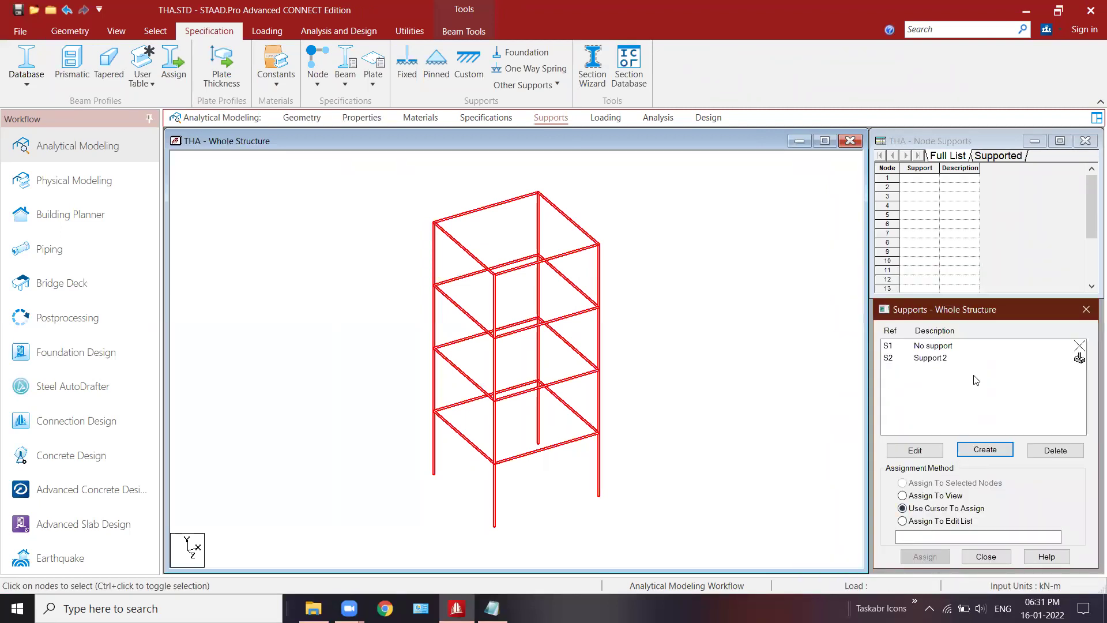
Step: Assign the fixed support to the four base nodes of the frame
{"action": "left_click", "coordinate": [975, 357]}
{"action": "left_click", "coordinate": [727, 319]}
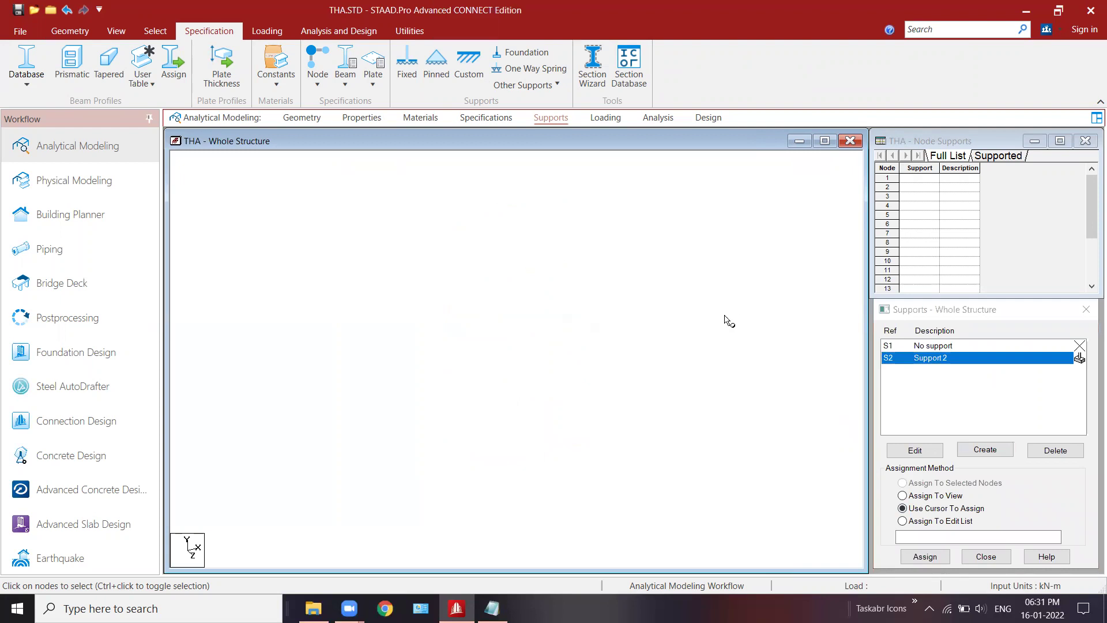
{"action": "right_click", "coordinate": [730, 321]}
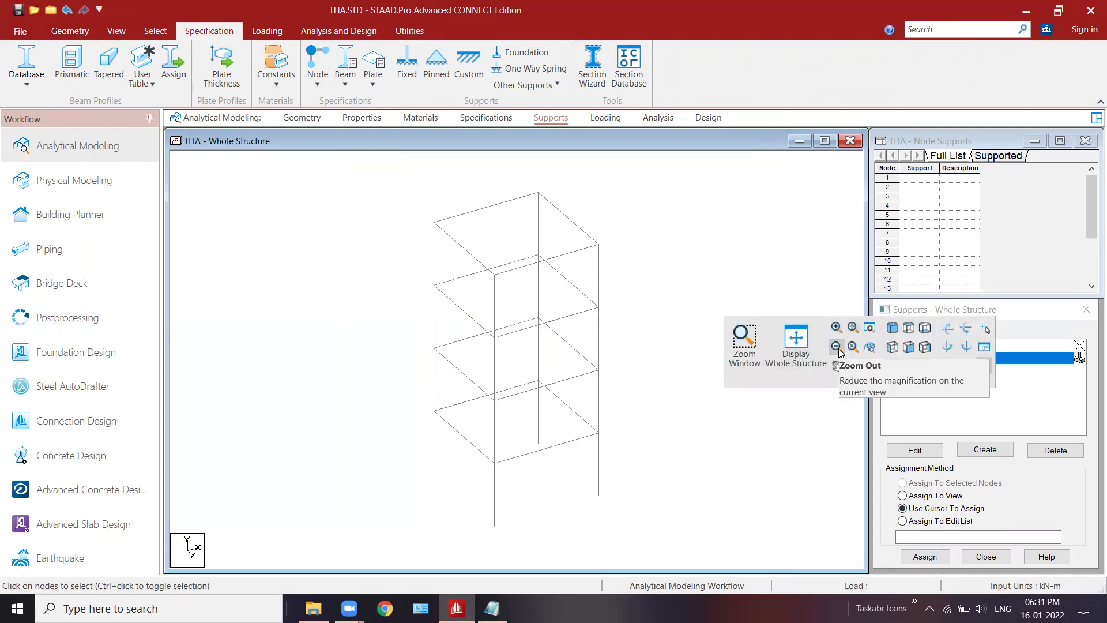
{"action": "left_click", "coordinate": [909, 347]}
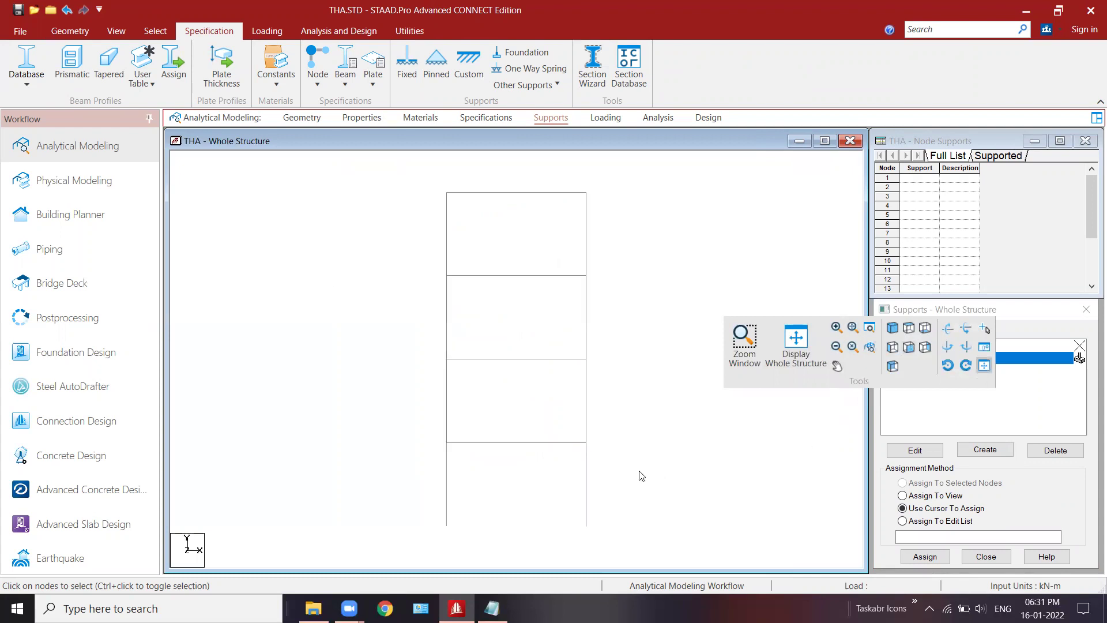
{"action": "double_click", "coordinate": [155, 31]}
{"action": "left_click", "coordinate": [162, 32]}
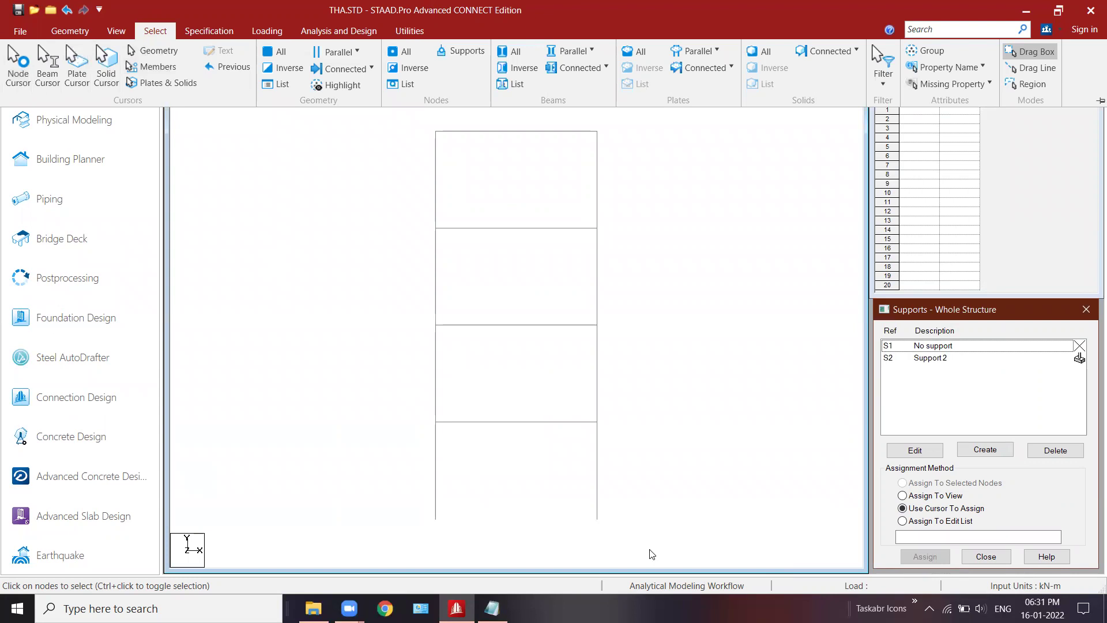
{"action": "left_click", "coordinate": [363, 489]}
{"action": "left_click_drag", "start_coordinate": [406, 489], "coordinate": [621, 549]}
{"action": "left_click", "coordinate": [940, 358]}
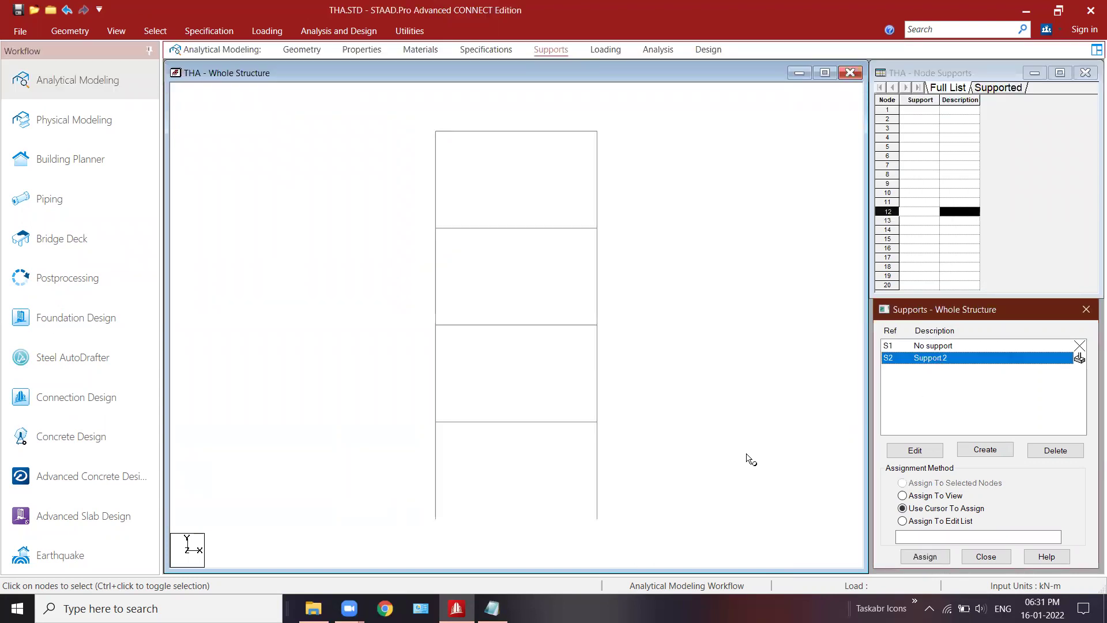
{"action": "left_click_drag", "start_coordinate": [383, 502], "coordinate": [648, 556]}
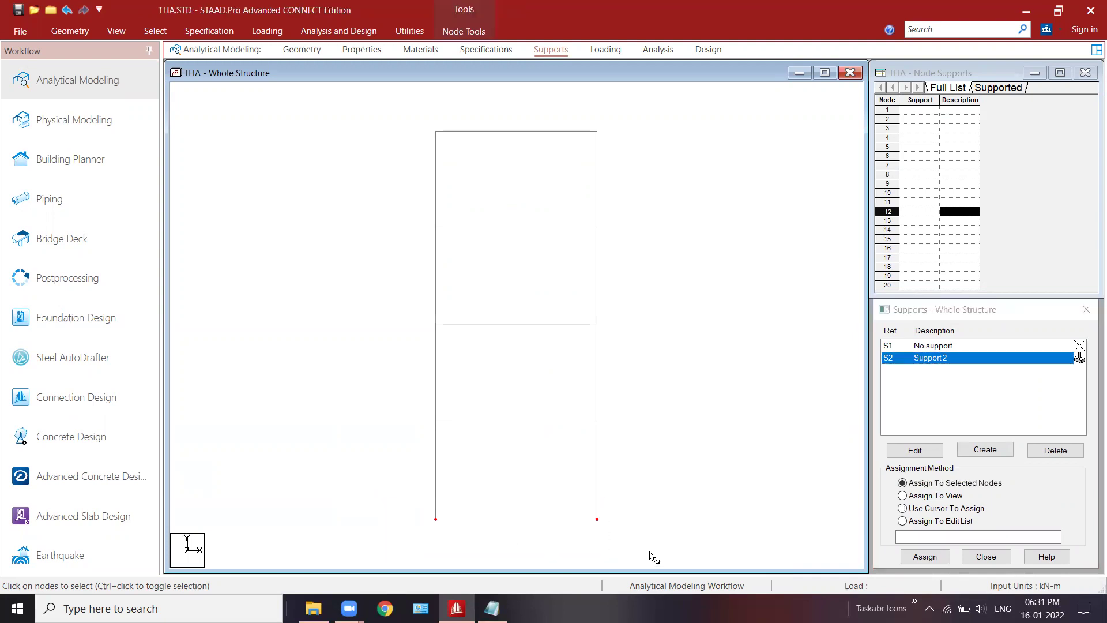
{"action": "left_click", "coordinate": [924, 556]}
{"action": "left_click", "coordinate": [996, 479]}
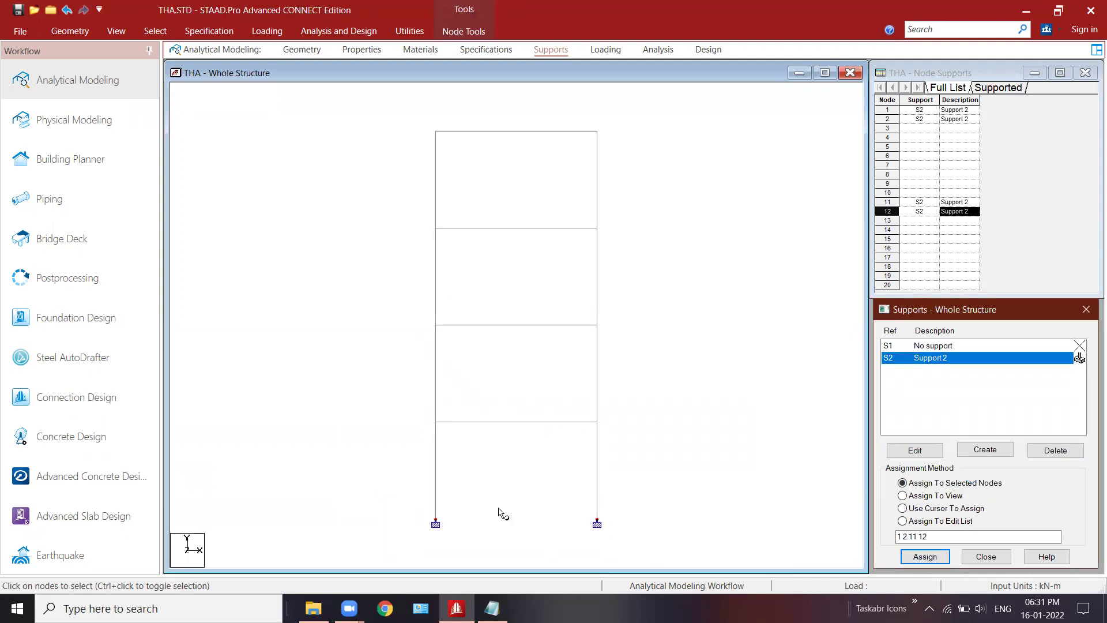
{"action": "right_click", "coordinate": [663, 362]}
{"action": "left_click", "coordinate": [830, 374]}
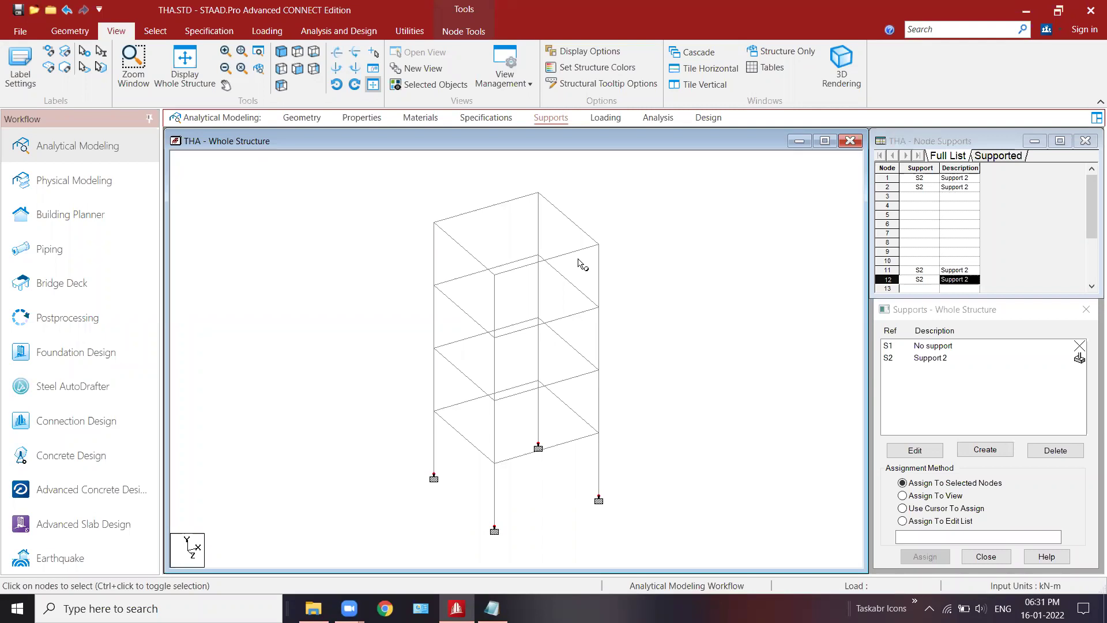
Step: Start a new time history definition in the load definitions
{"action": "left_click", "coordinate": [606, 118]}
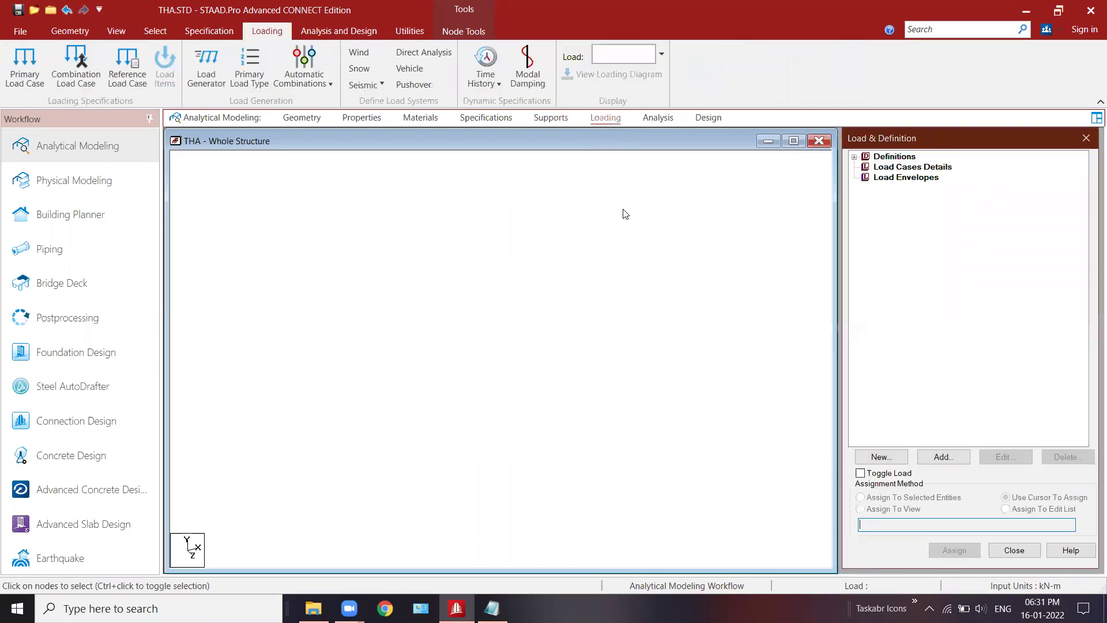
{"action": "left_click", "coordinate": [854, 158]}
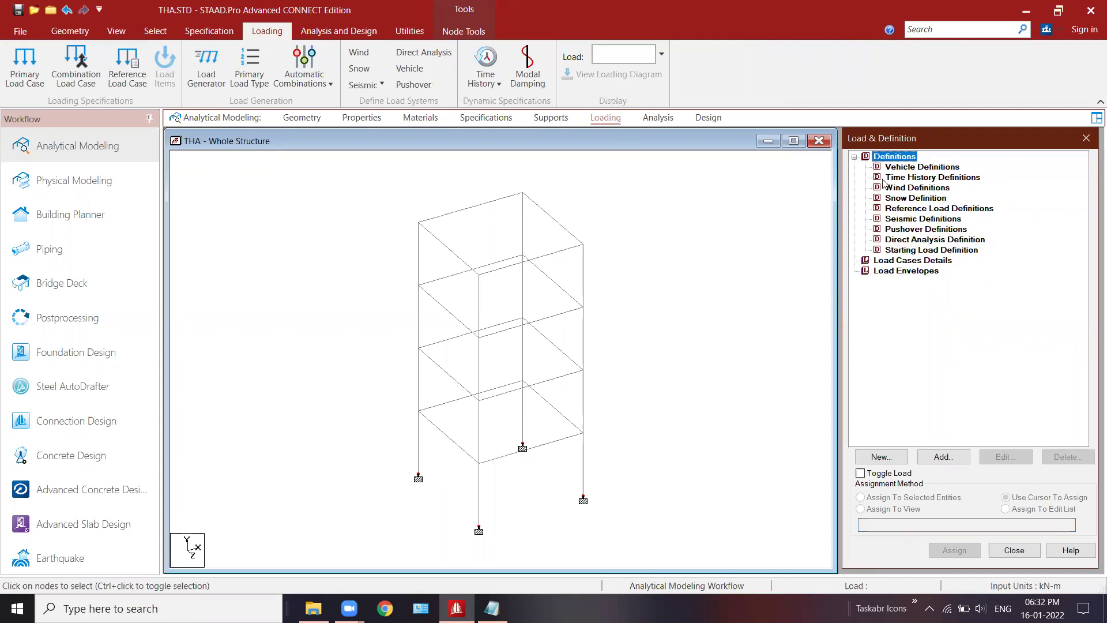
{"action": "left_click", "coordinate": [912, 178]}
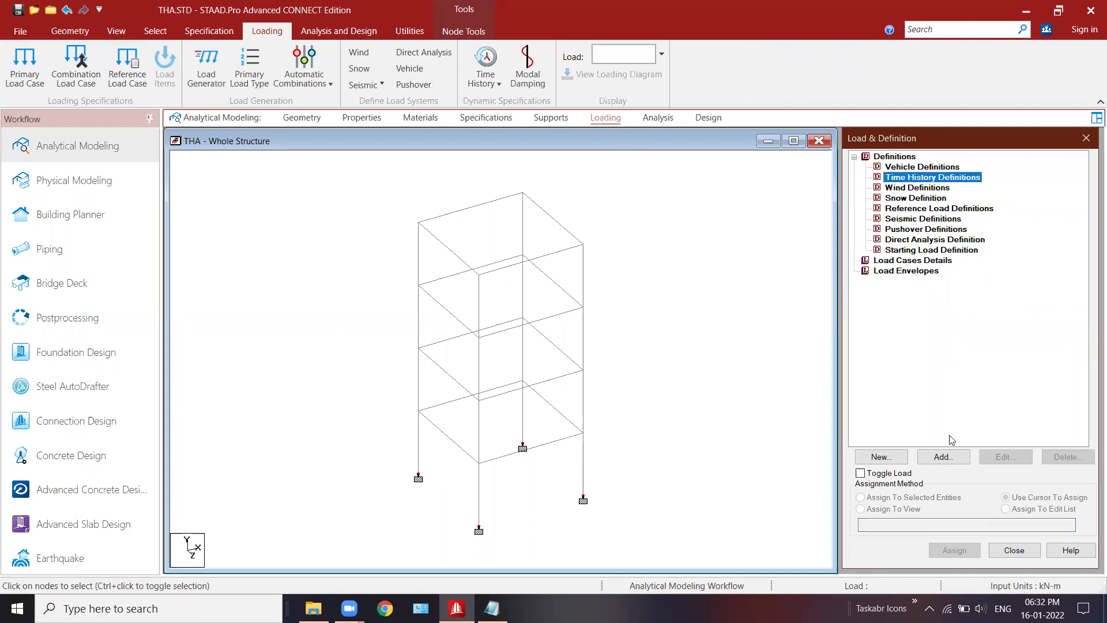
{"action": "left_click", "coordinate": [926, 456]}
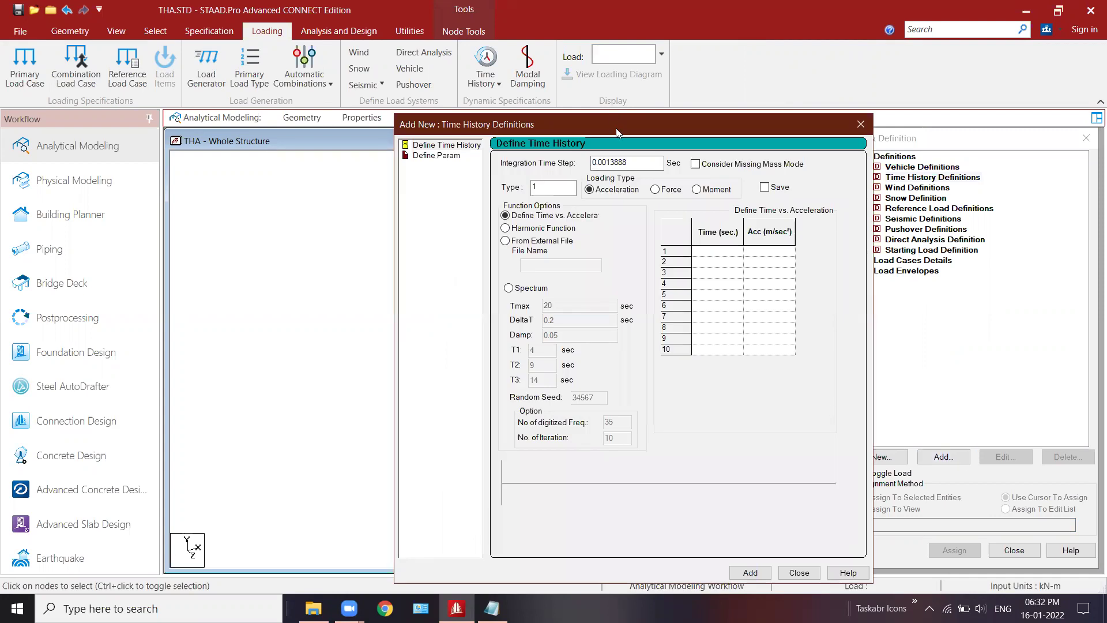
{"action": "left_click_drag", "start_coordinate": [616, 128], "coordinate": [458, 143]}
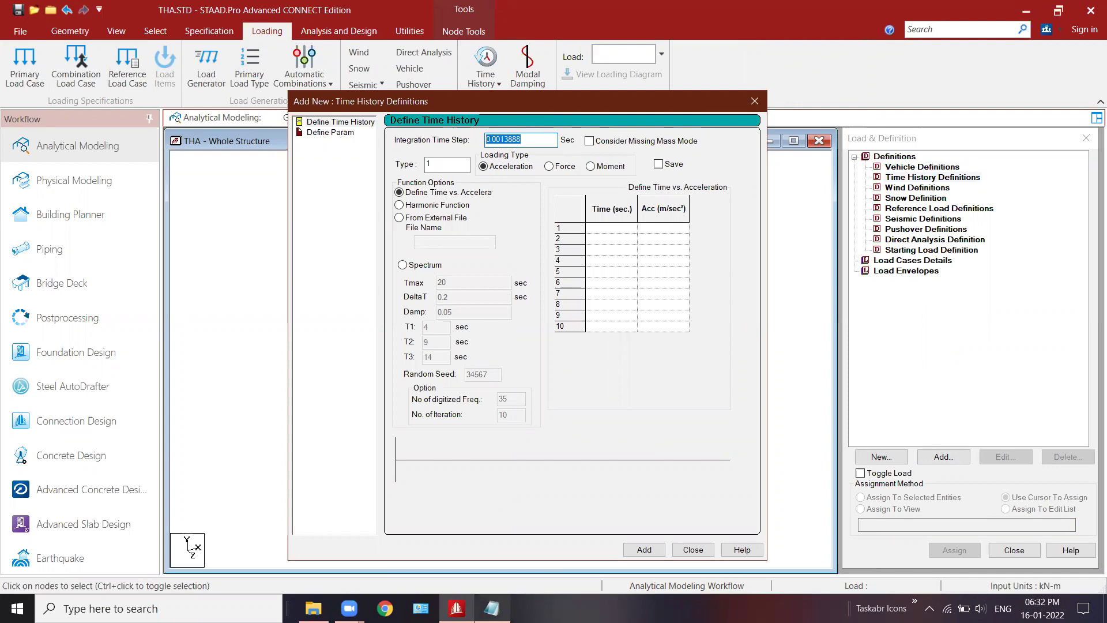
Step: Check the time values of EQDATA in Notepad, then set STAAD.Pro's integration time step to 0.002 sec with Acceleration loading type
{"action": "left_click", "coordinate": [491, 608]}
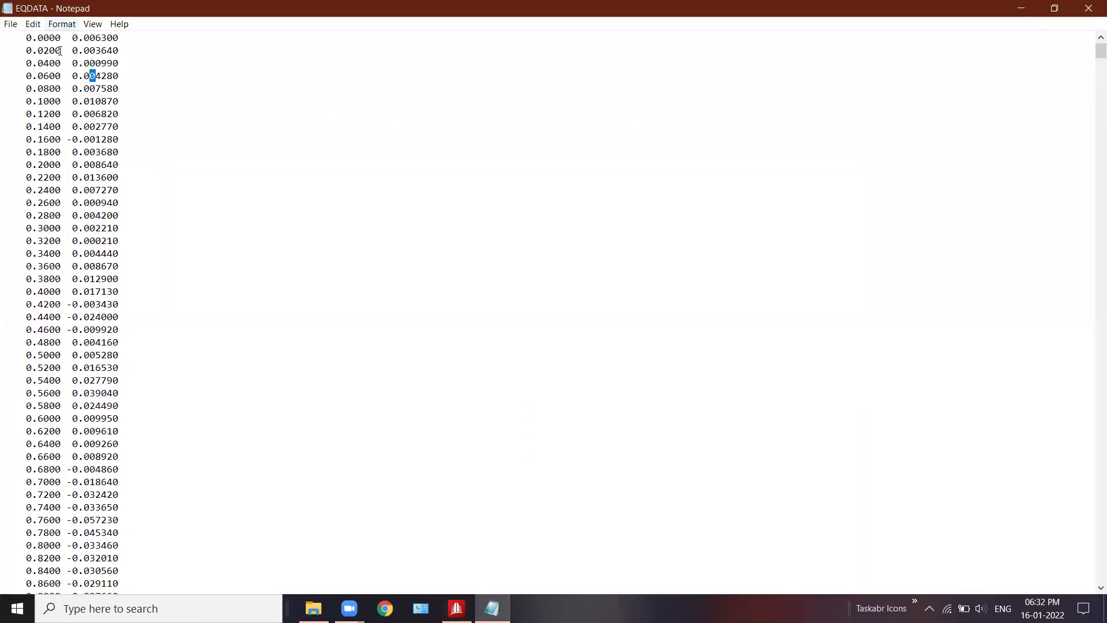
{"action": "left_click_drag", "start_coordinate": [62, 38], "coordinate": [27, 38]}
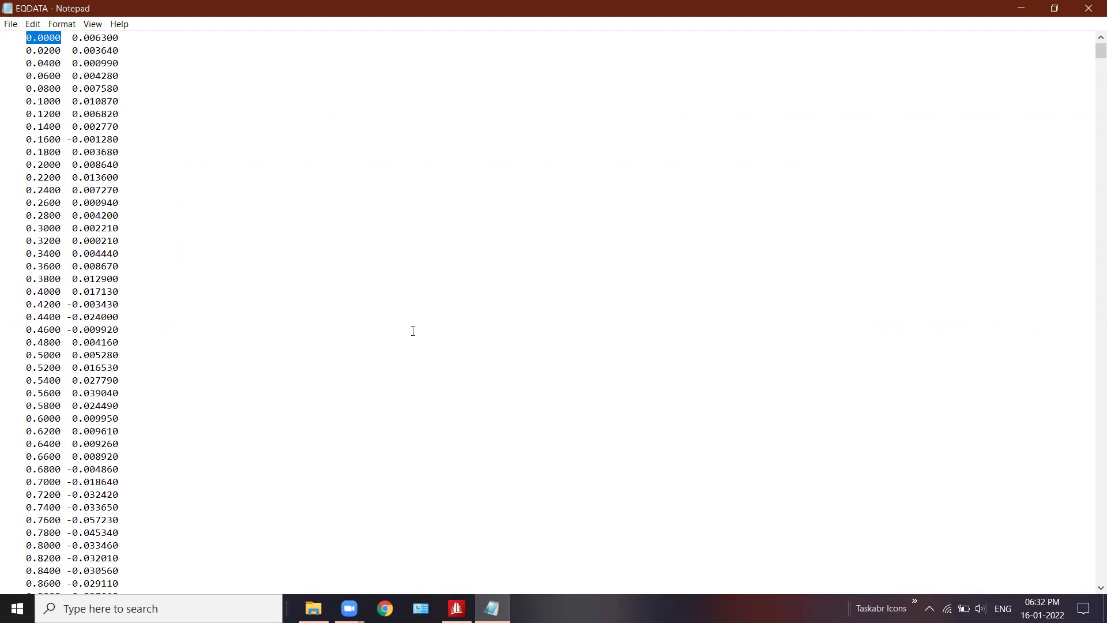
{"action": "left_click", "coordinate": [457, 609]}
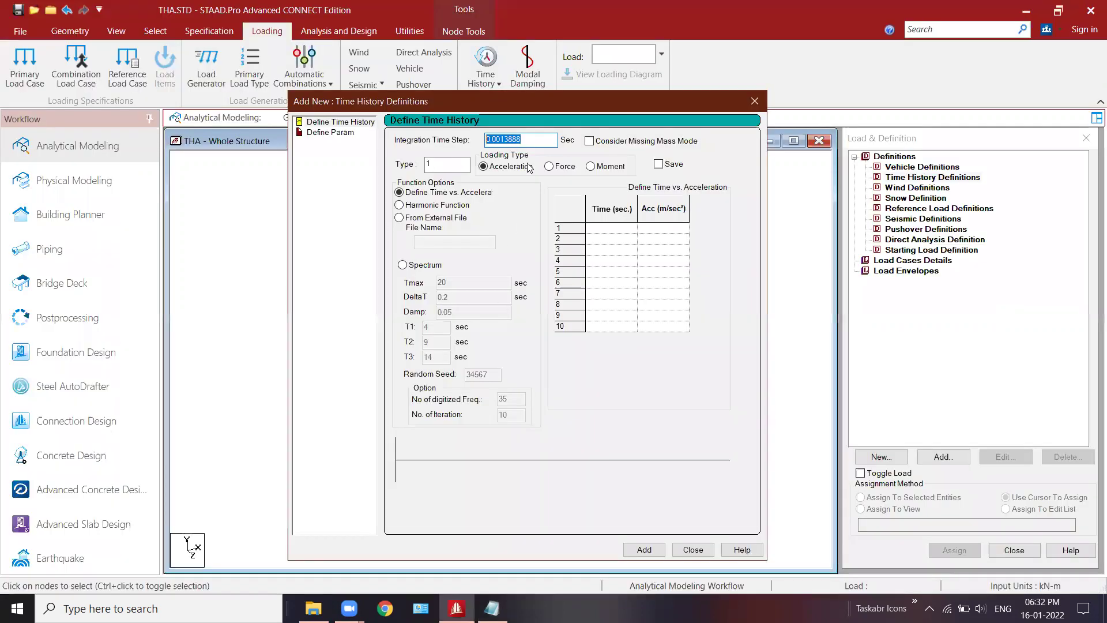
{"action": "left_click", "coordinate": [532, 139]}
{"action": "left_click", "coordinate": [503, 140], "text": "shift"}
{"action": "type", "text": "2"}
{"action": "key", "text": "Tab"}
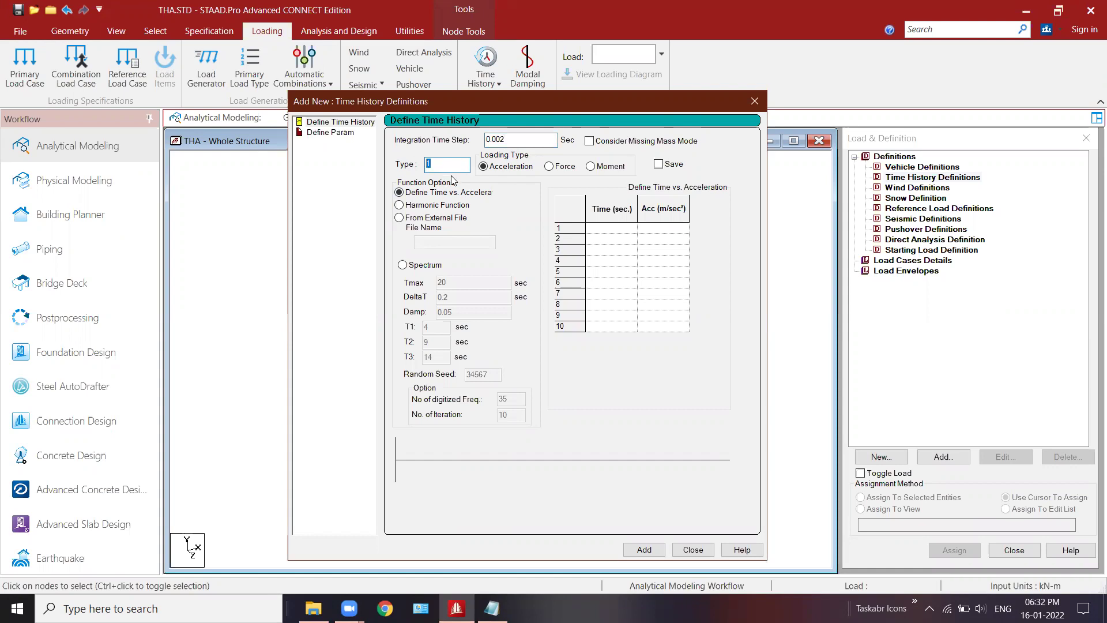
{"action": "left_click", "coordinate": [505, 169]}
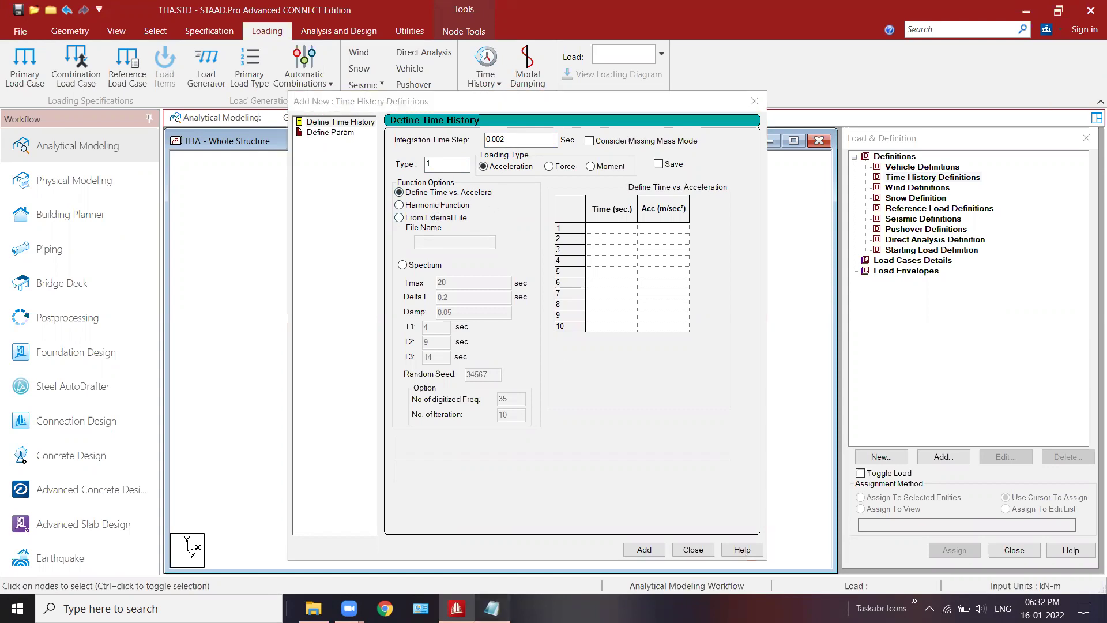
Step: Examine the second time value of the EQDATA record in Notepad and return to STAAD.Pro
{"action": "left_click", "coordinate": [492, 609]}
{"action": "left_click_drag", "start_coordinate": [32, 51], "coordinate": [61, 50]}
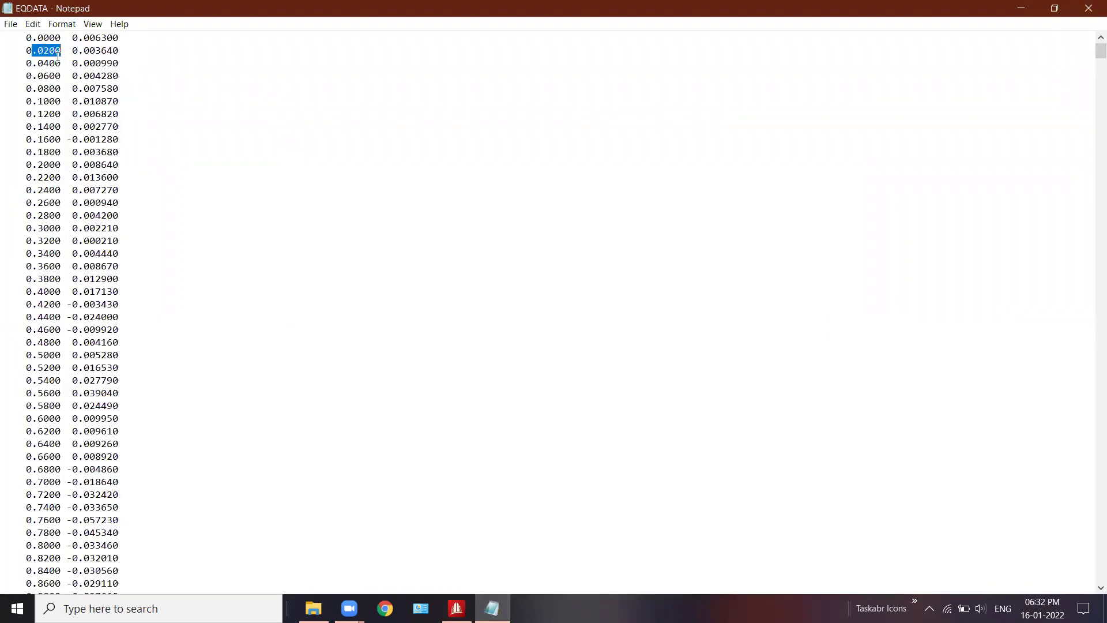
{"action": "left_click", "coordinate": [450, 603]}
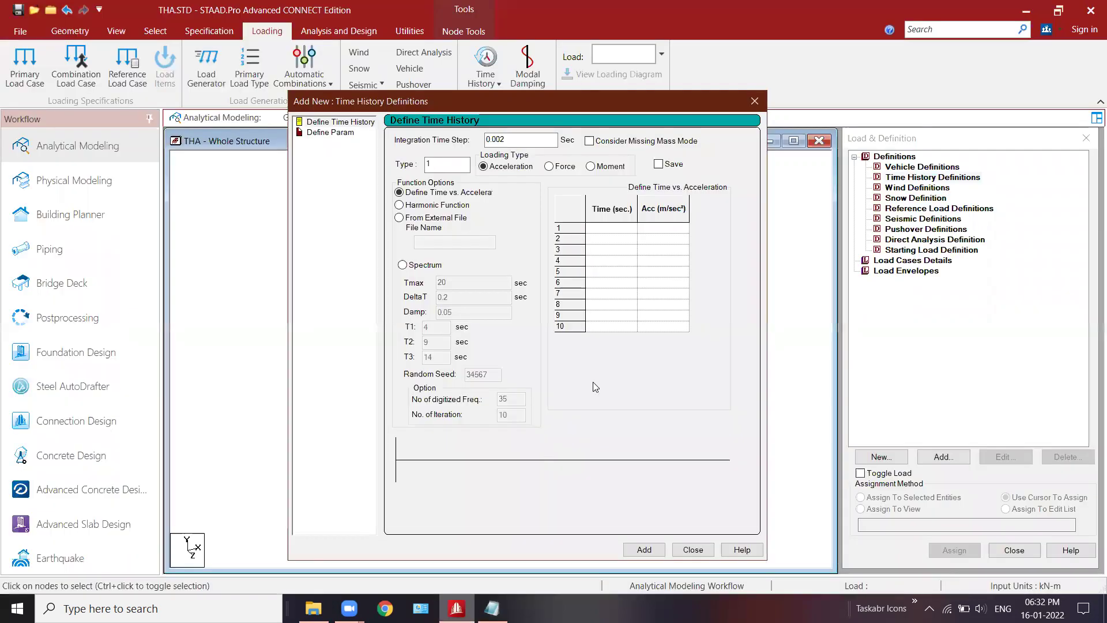
Step: Have the Type 1 function read from the external file EQDATA.txt, taking the file name from File Explorer, and add the definition
{"action": "left_click", "coordinate": [429, 219]}
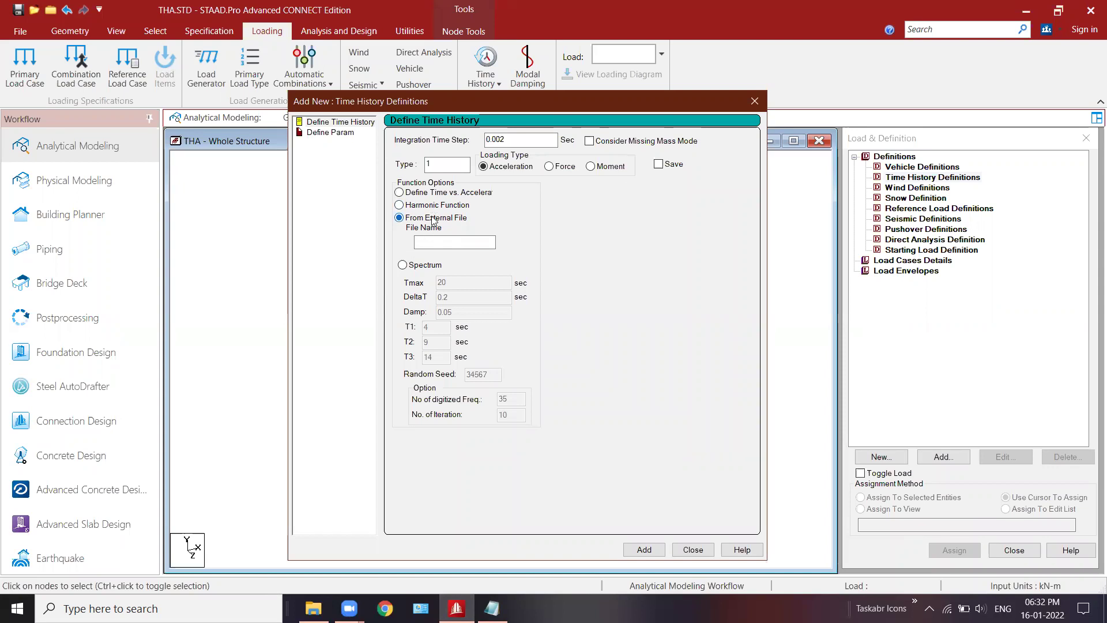
{"action": "left_click", "coordinate": [435, 241]}
{"action": "left_click", "coordinate": [437, 242]}
{"action": "left_click", "coordinate": [313, 608]}
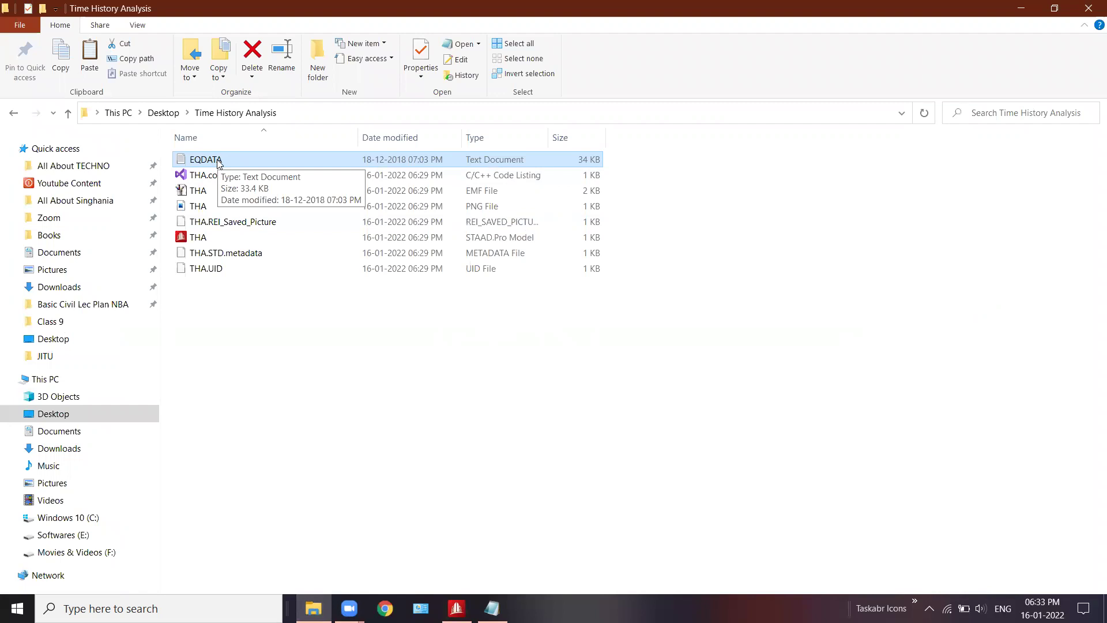
{"action": "left_click", "coordinate": [219, 162]}
{"action": "key", "text": "ctrl+c"}
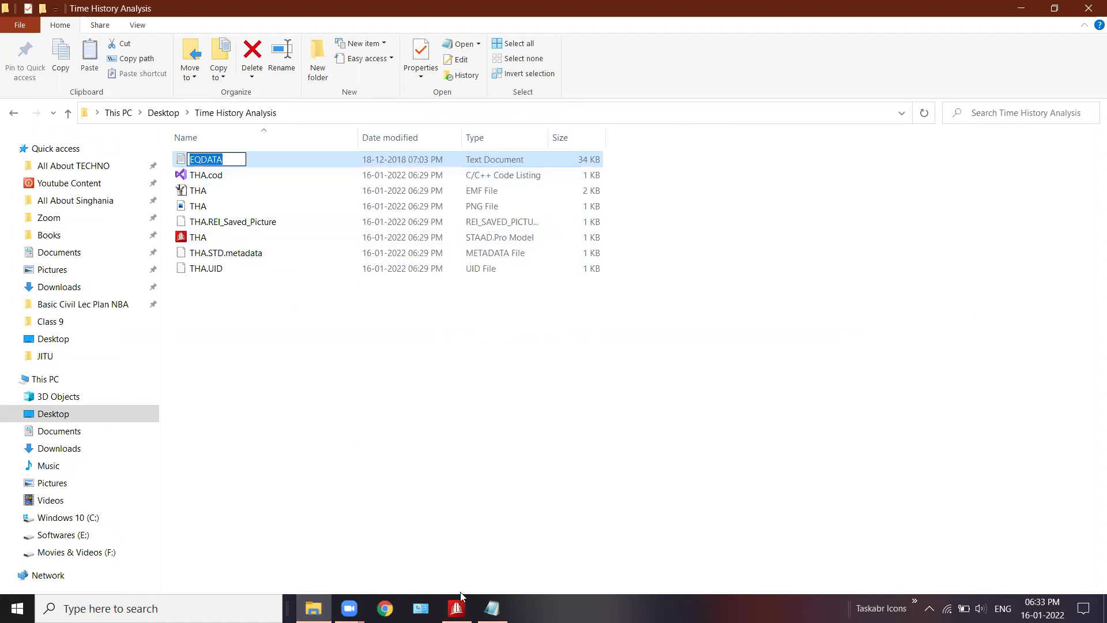
{"action": "left_click", "coordinate": [456, 607]}
{"action": "key", "text": "ctrl+v"}
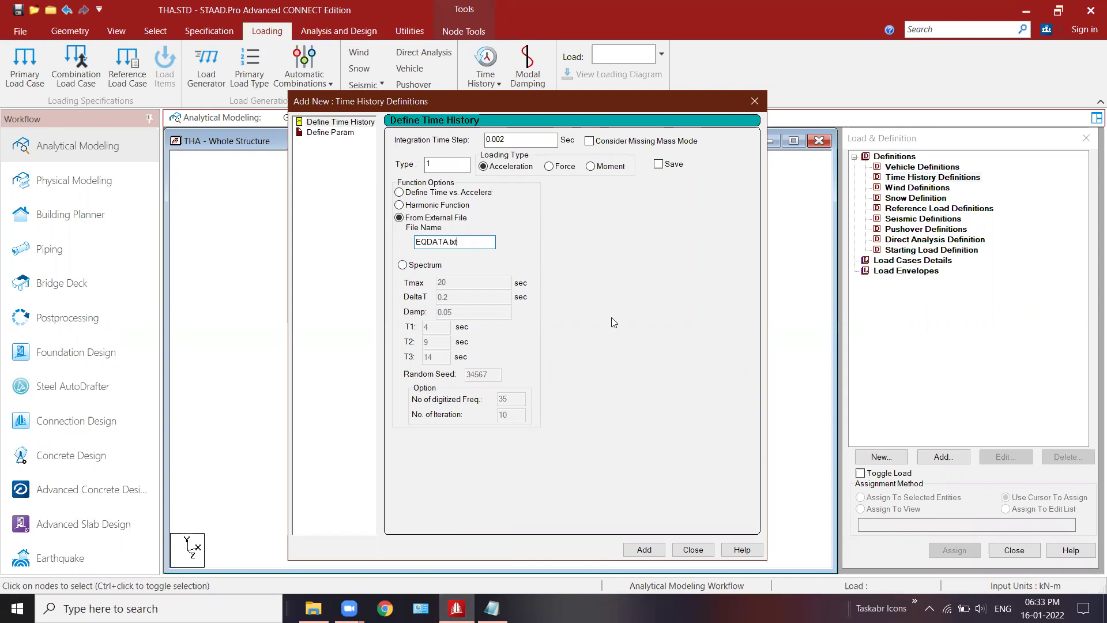
{"action": "left_click", "coordinate": [654, 550]}
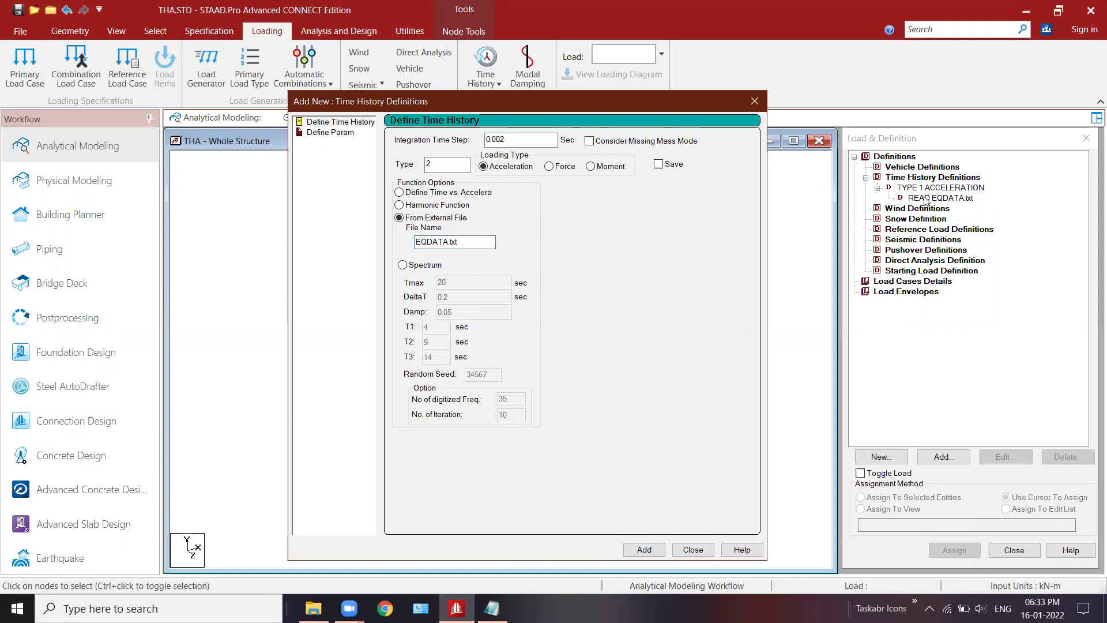
Step: Add the time history parameters with 0.05 damping and arrival times of 1, 2 and 3 seconds
{"action": "left_click", "coordinate": [323, 132]}
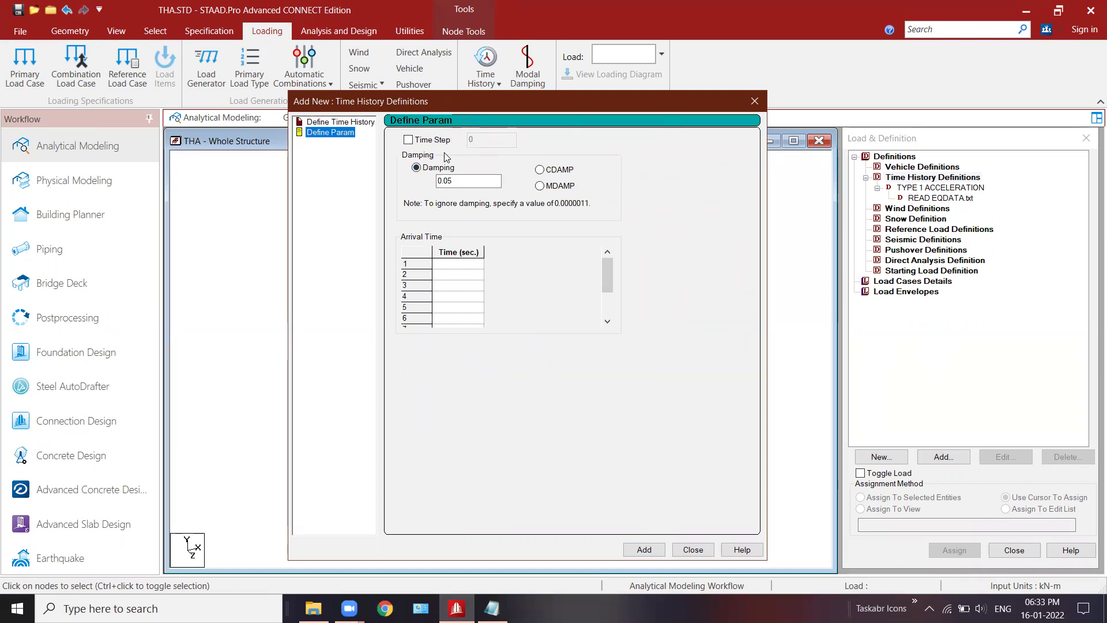
{"action": "key", "text": "Tab"}
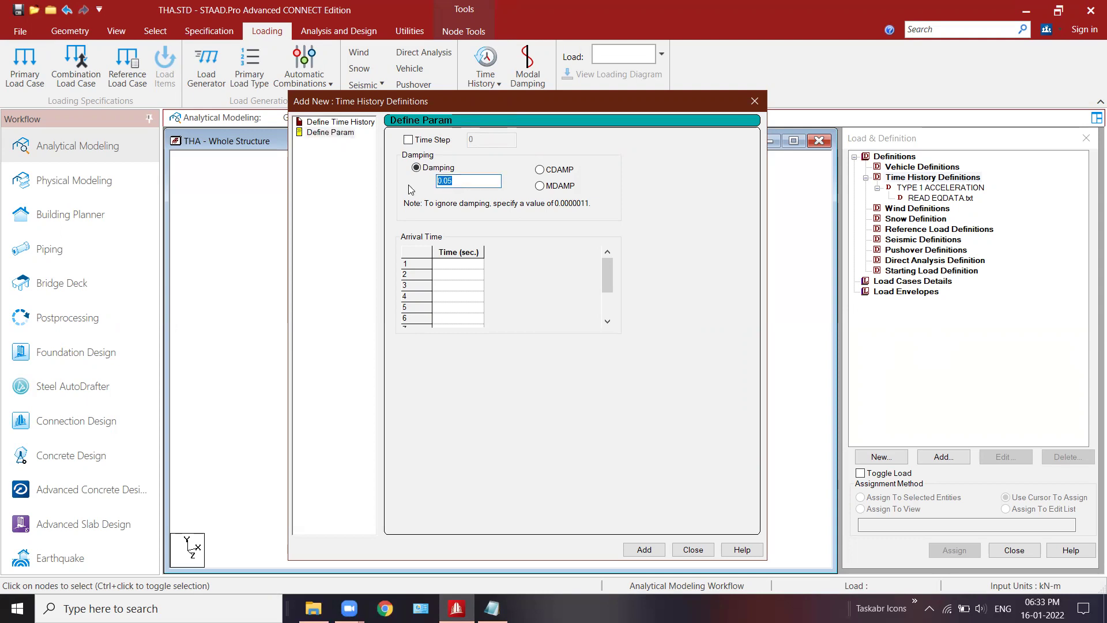
{"action": "left_click", "coordinate": [459, 264]}
{"action": "type", "text": "1"}
{"action": "key", "text": "Return"}
{"action": "type", "text": "2"}
{"action": "key", "text": "Return"}
{"action": "type", "text": "3"}
{"action": "key", "text": "Return"}
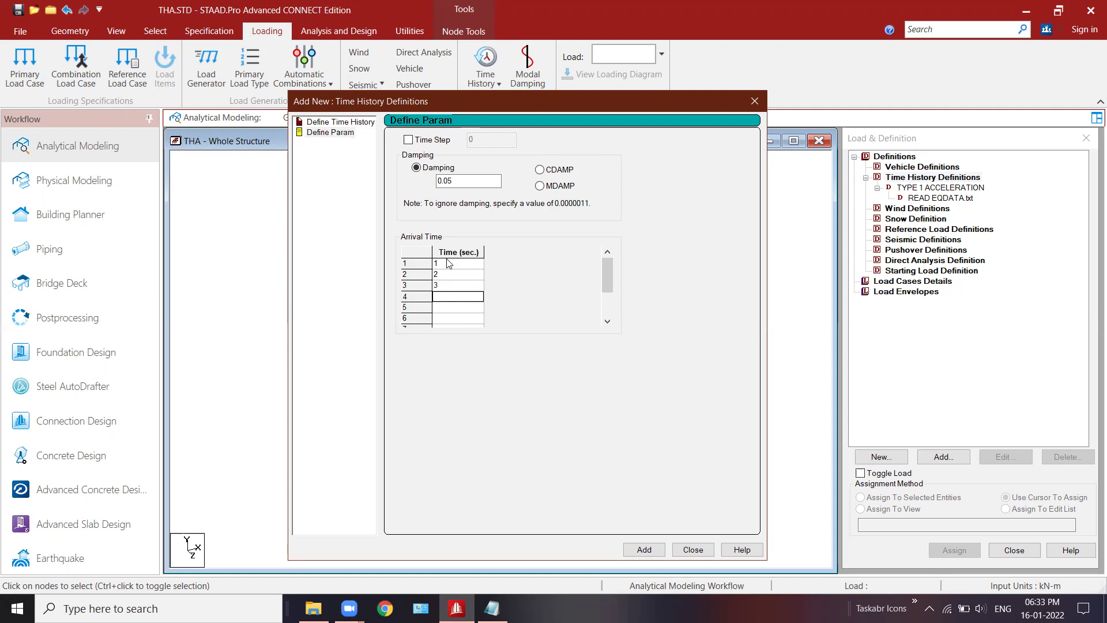
{"action": "left_click", "coordinate": [643, 549]}
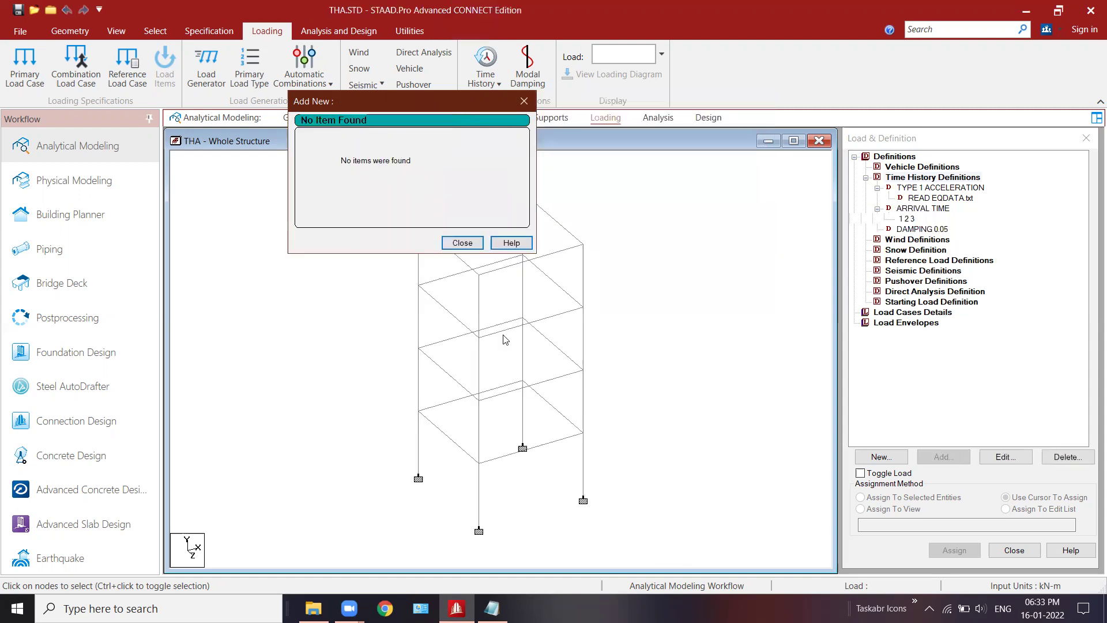
{"action": "left_click", "coordinate": [460, 243]}
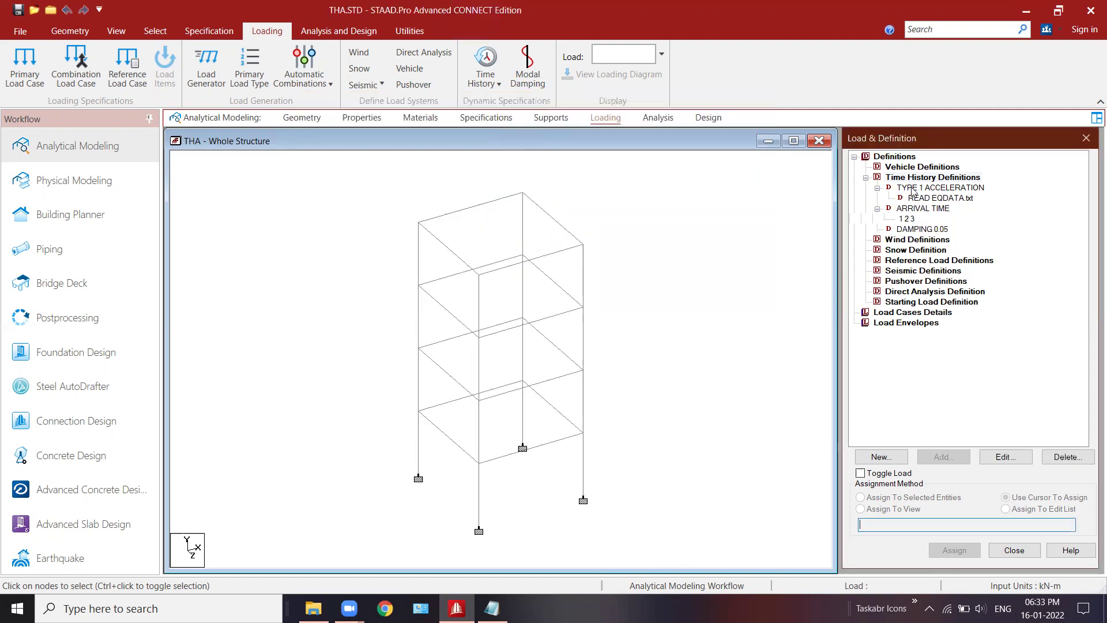
Step: Collapse the time history definitions and add primary load case 1 with Dead loading type, titled DL
{"action": "left_click", "coordinate": [865, 177]}
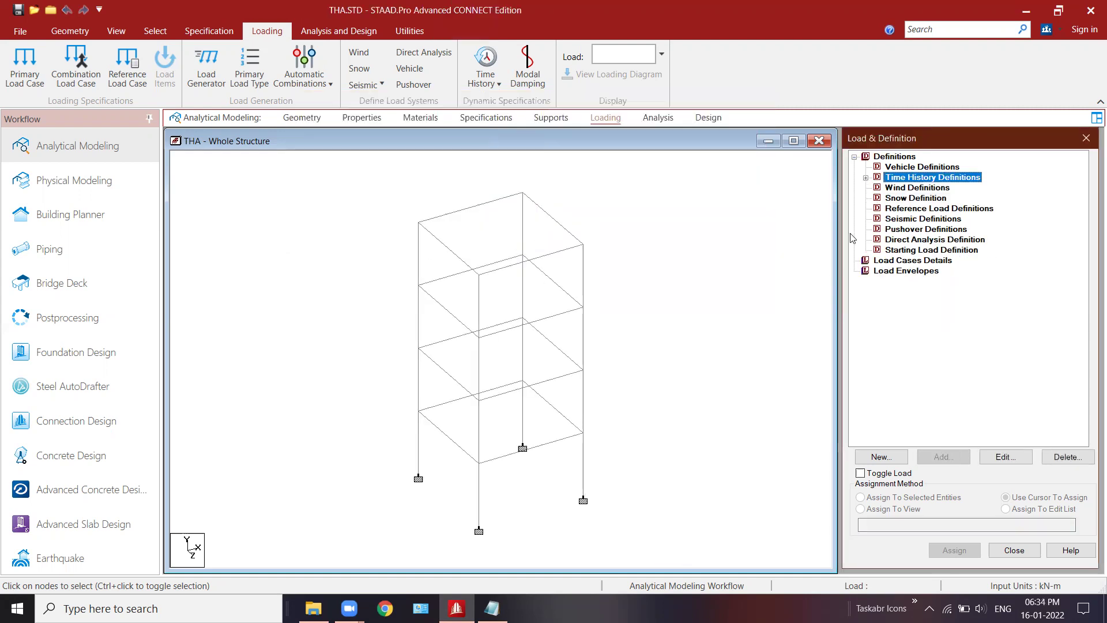
{"action": "left_click", "coordinate": [891, 262]}
{"action": "left_click", "coordinate": [943, 457]}
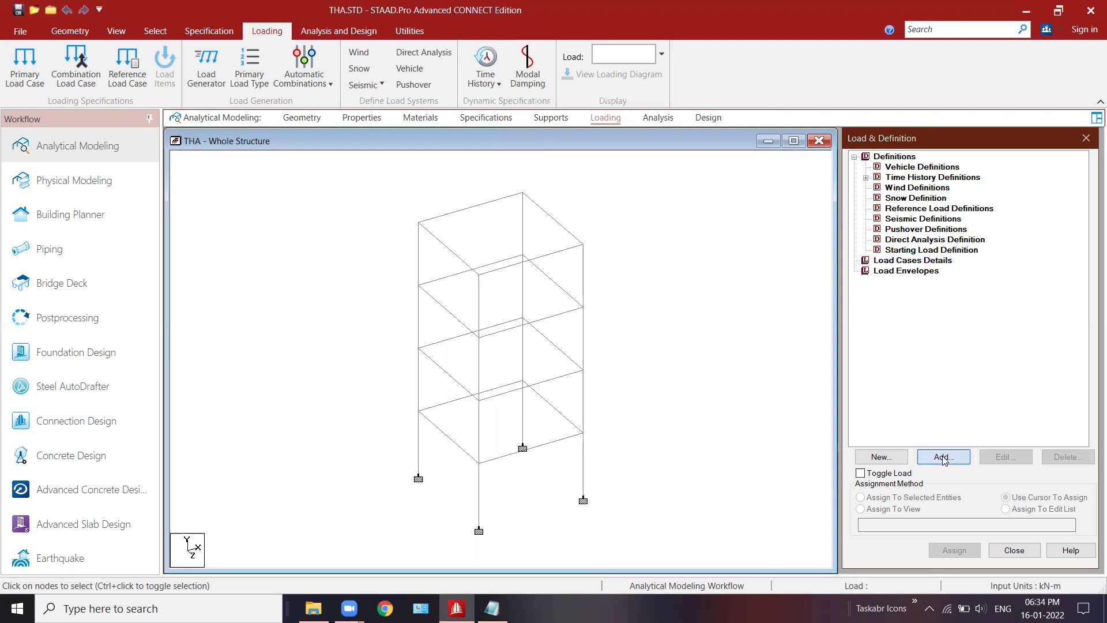
{"action": "left_click_drag", "start_coordinate": [595, 173], "coordinate": [449, 116]}
{"action": "left_click", "coordinate": [584, 202]}
{"action": "left_click", "coordinate": [571, 223]}
{"action": "left_click", "coordinate": [497, 257]}
{"action": "left_click_drag", "start_coordinate": [497, 256], "coordinate": [331, 260]}
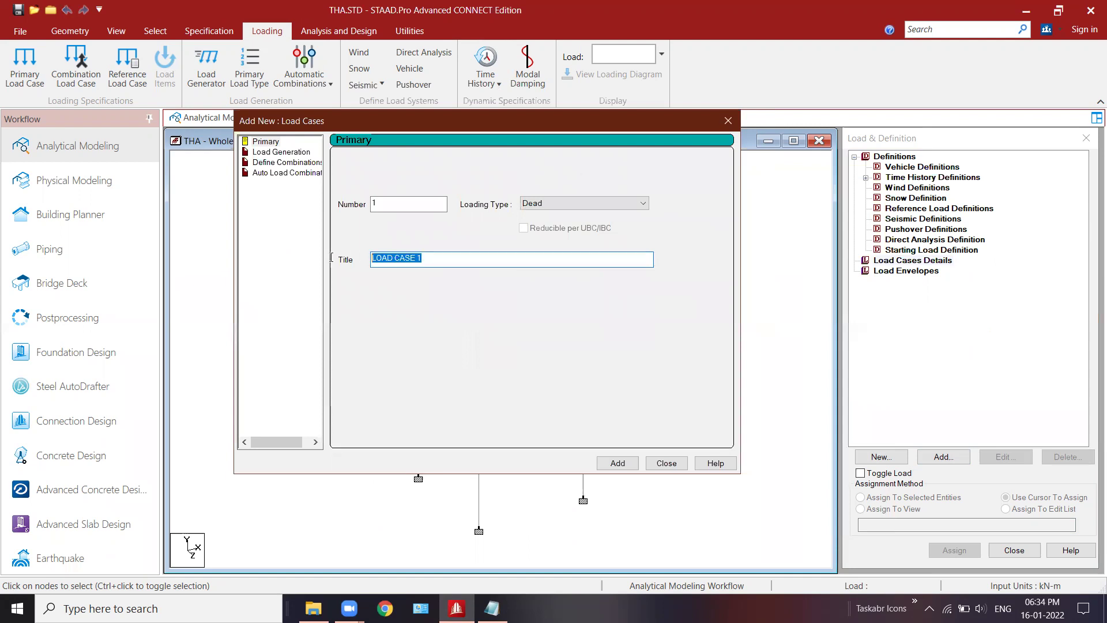
{"action": "type", "text": "DL"}
{"action": "left_click", "coordinate": [617, 463]}
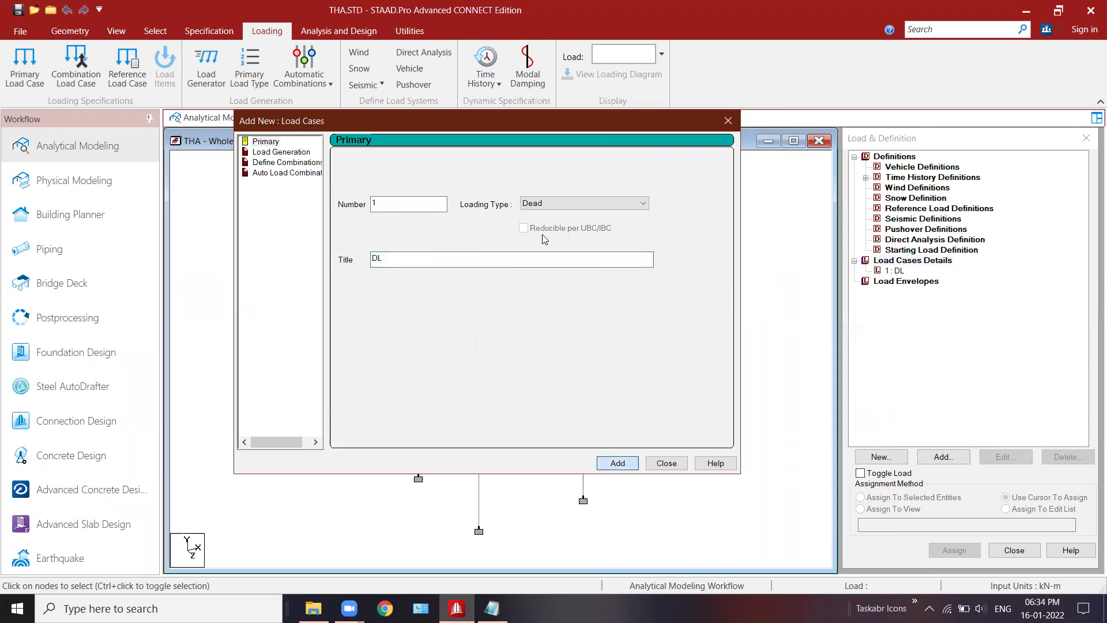
Step: Add primary load case 2 with Live loading type, titled LL
{"action": "left_click", "coordinate": [584, 203]}
{"action": "left_click", "coordinate": [543, 224]}
{"action": "left_click_drag", "start_coordinate": [456, 259], "coordinate": [326, 261]}
{"action": "type", "text": "LL"}
{"action": "left_click", "coordinate": [617, 462]}
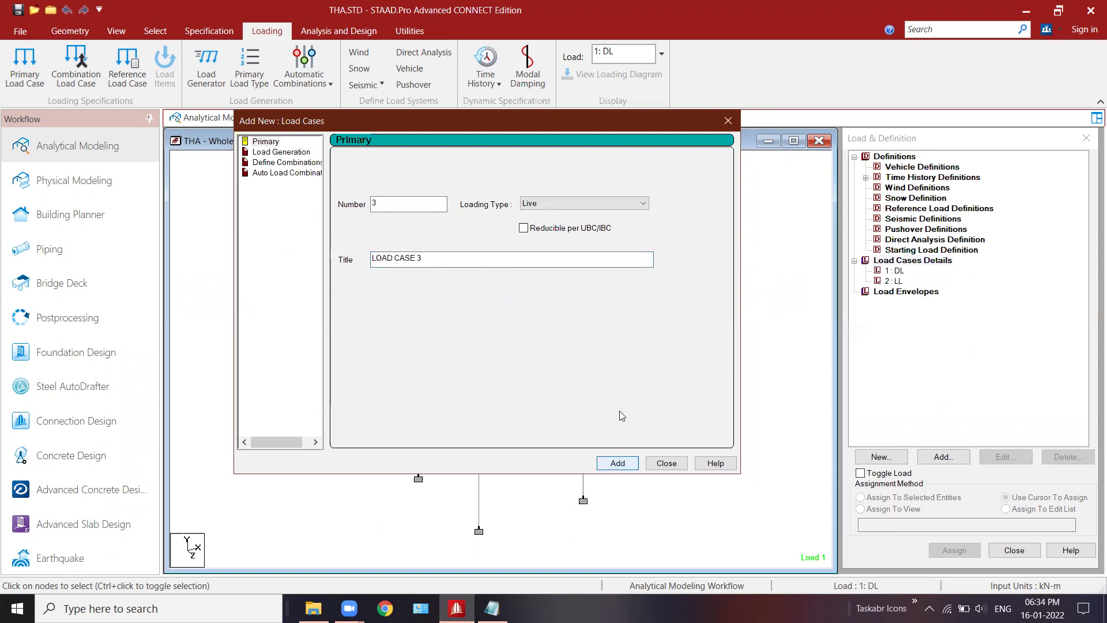
Step: Choose the loading type for primary load case 3 and add it with the title Dynamic
{"action": "left_click", "coordinate": [564, 208]}
{"action": "left_click", "coordinate": [536, 252]}
{"action": "left_click_drag", "start_coordinate": [510, 259], "coordinate": [297, 271]}
{"action": "type", "text": "Dynamic"}
{"action": "left_click", "coordinate": [617, 463]}
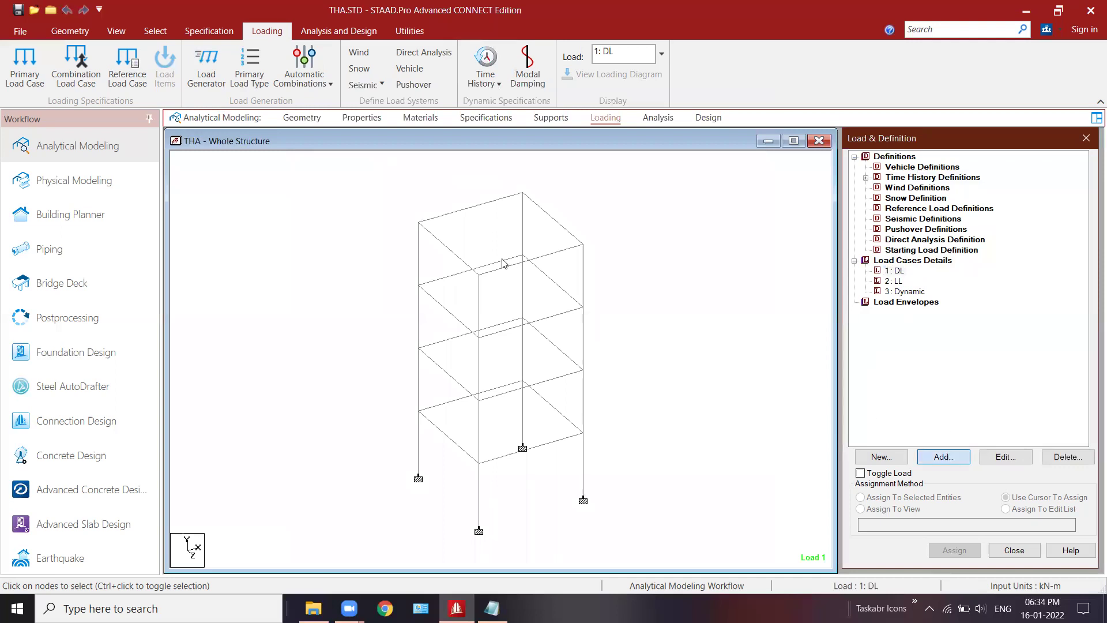
Step: Add a selfweight load in the Y direction with factor -1 to load case DL
{"action": "key", "text": "Return"}
{"action": "double_click", "coordinate": [459, 168]}
{"action": "left_click", "coordinate": [826, 518]}
{"action": "left_click", "coordinate": [868, 519]}
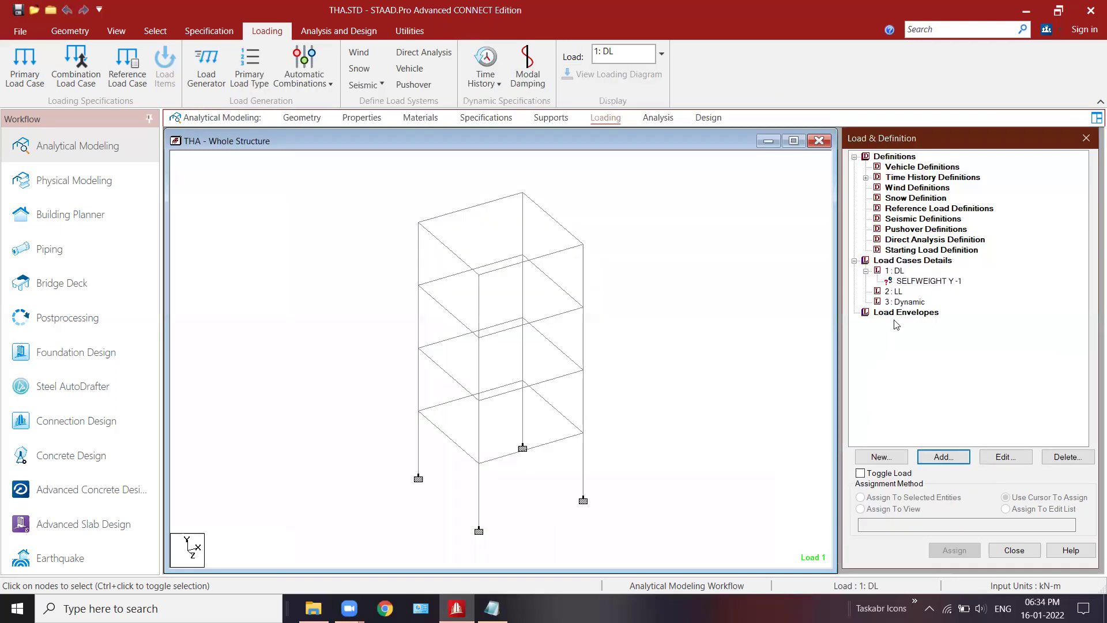
Step: Assign the DL selfweight to the whole view and clear the member selection
{"action": "left_click", "coordinate": [920, 284]}
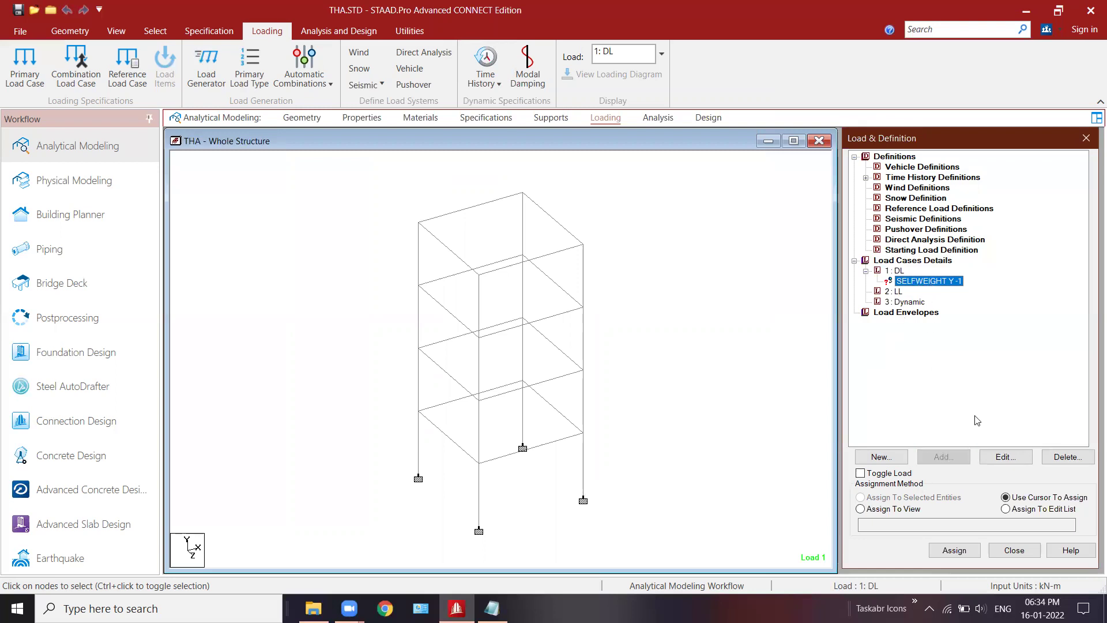
{"action": "left_click", "coordinate": [893, 508]}
{"action": "left_click", "coordinate": [954, 550]}
{"action": "left_click", "coordinate": [997, 388]}
{"action": "left_click", "coordinate": [894, 291]}
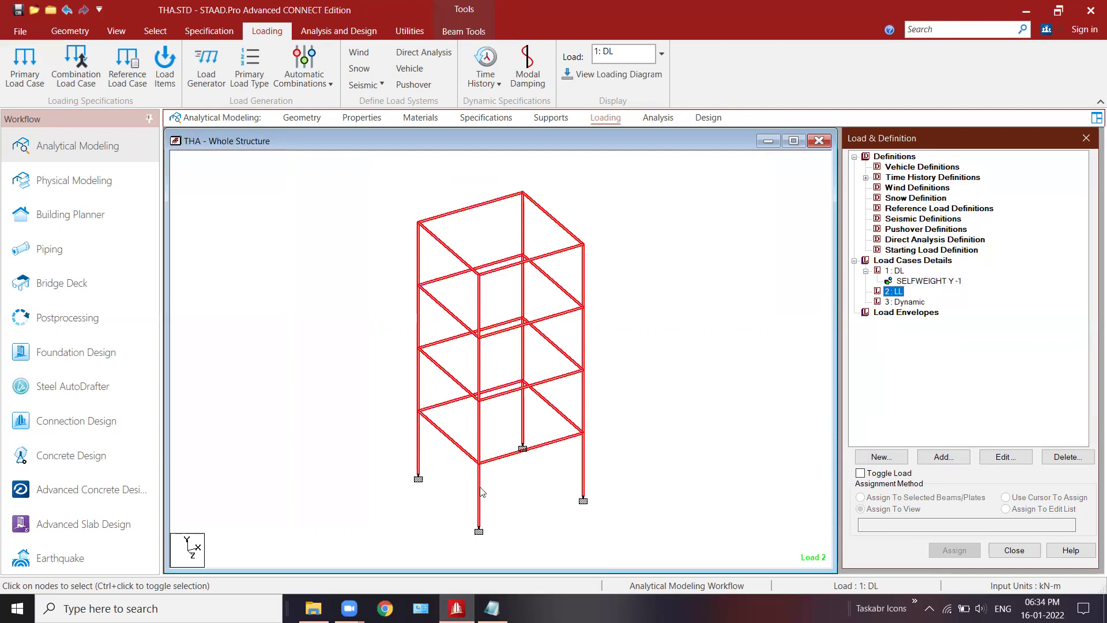
{"action": "left_click", "coordinate": [362, 170]}
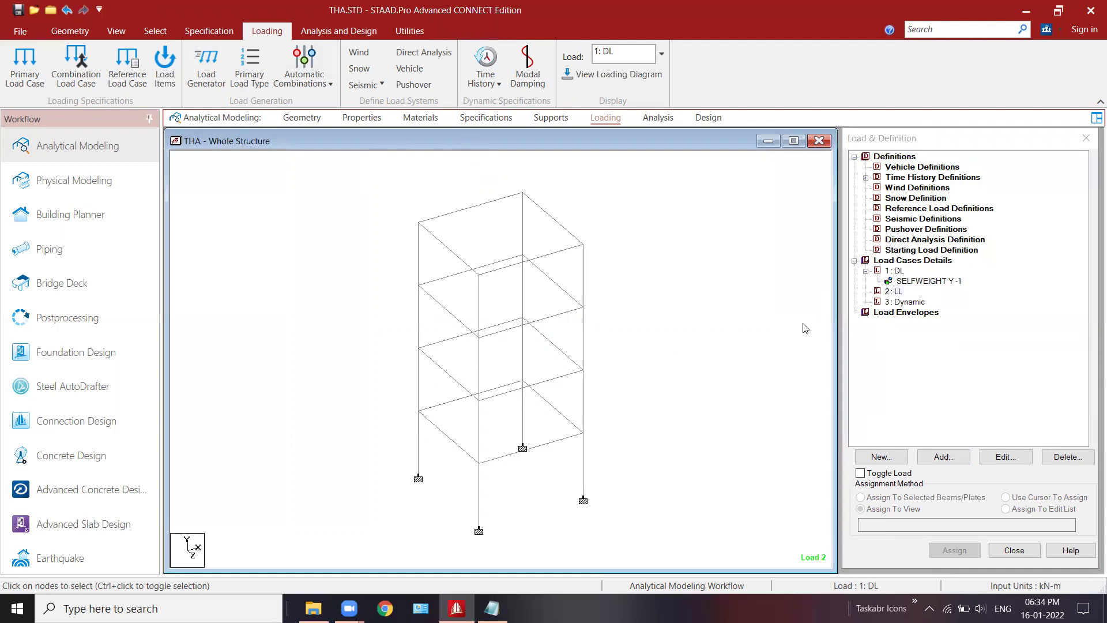
Step: Add a floor load of -5 kN/m2 in Global Y to load case LL, with a Y range of 0 to 12 m
{"action": "left_click", "coordinate": [897, 291]}
{"action": "left_click", "coordinate": [943, 457]}
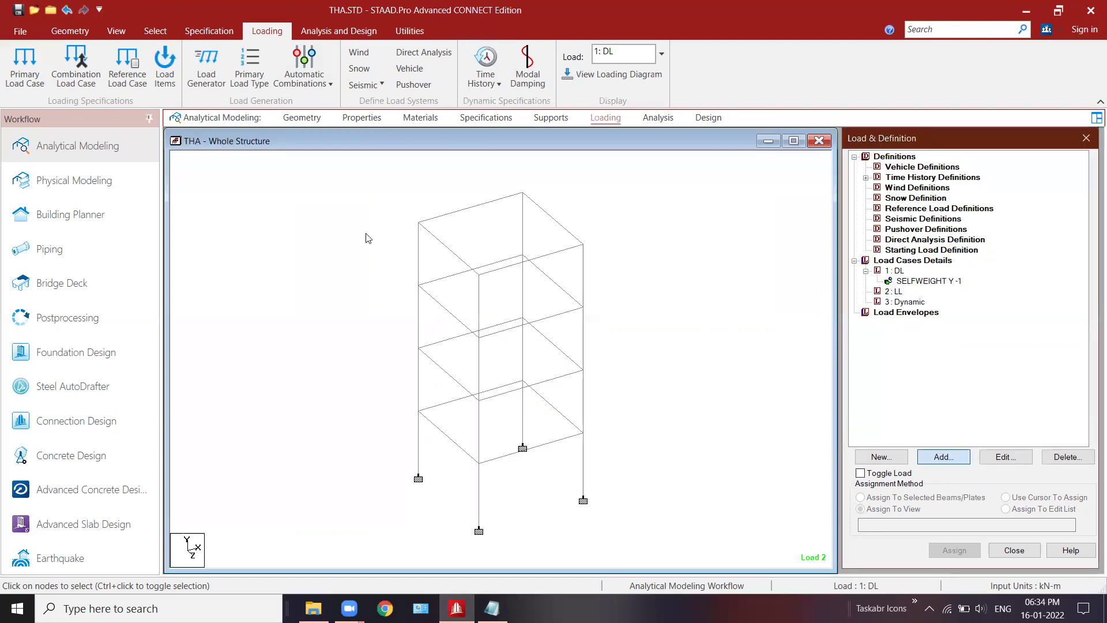
{"action": "left_click", "coordinate": [324, 209]}
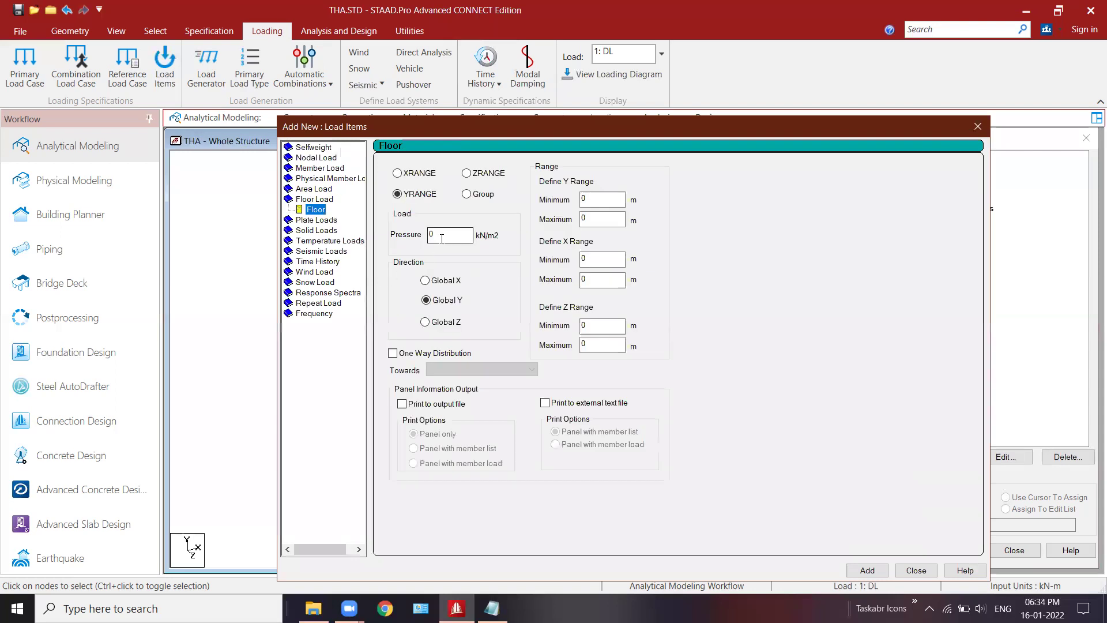
{"action": "type", "text": "-5"}
{"action": "left_click", "coordinate": [583, 199]}
{"action": "key", "text": "Tab"}
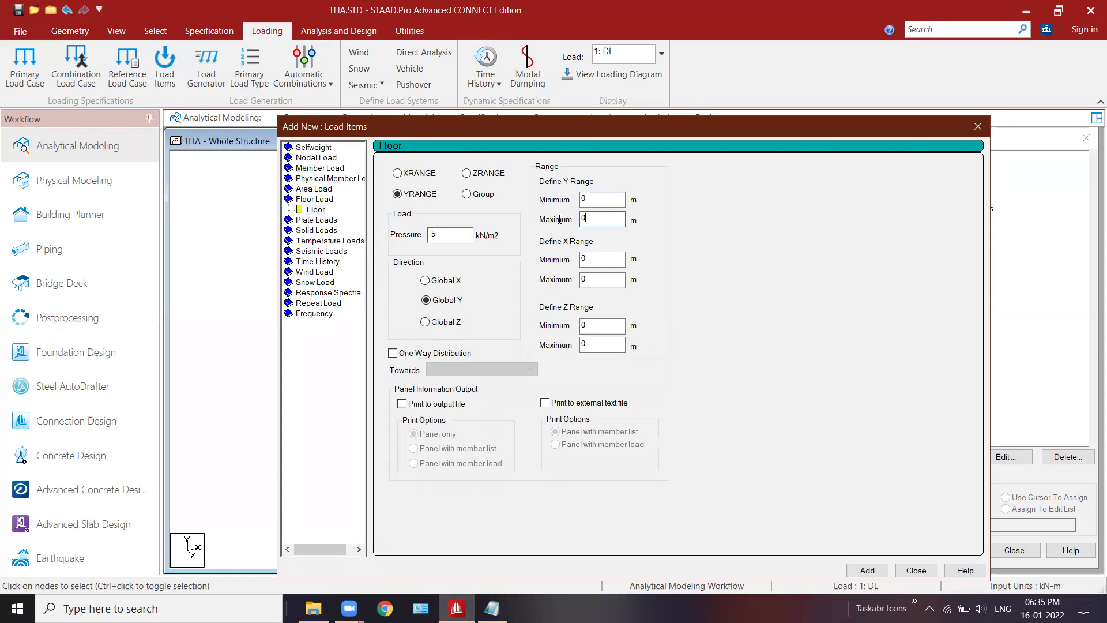
{"action": "type", "text": "12"}
{"action": "left_click", "coordinate": [867, 570]}
{"action": "left_click", "coordinate": [916, 571]}
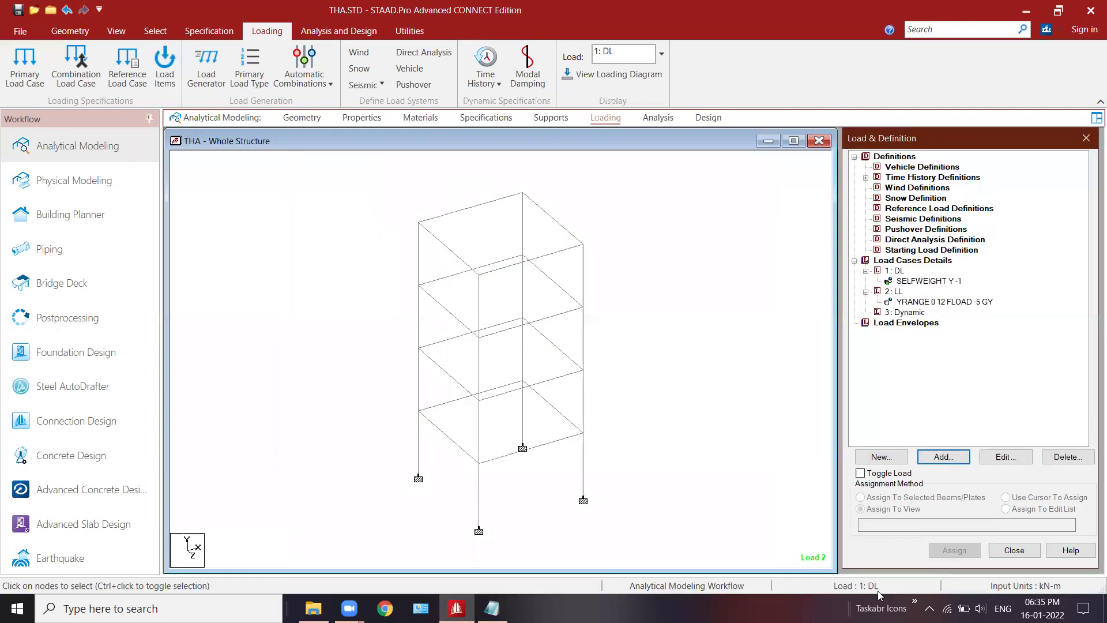
Step: Display the LL floor load and examine its distribution on the frame in front and isometric views
{"action": "left_click", "coordinate": [913, 302]}
{"action": "middle_click_drag", "start_coordinate": [557, 365], "coordinate": [490, 300]}
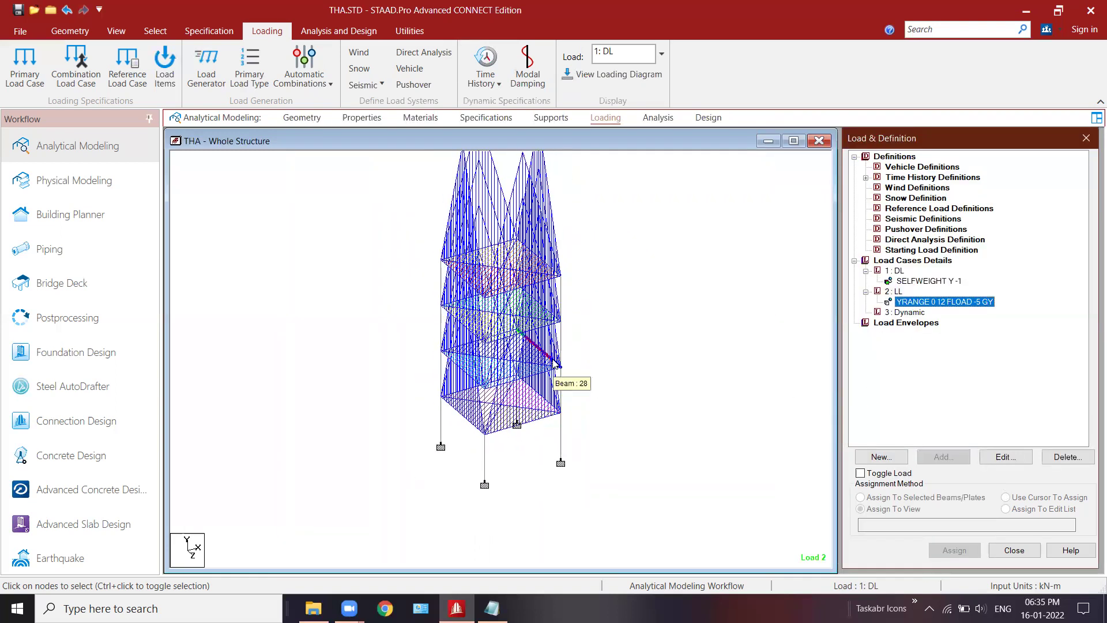
{"action": "right_click", "coordinate": [651, 328]}
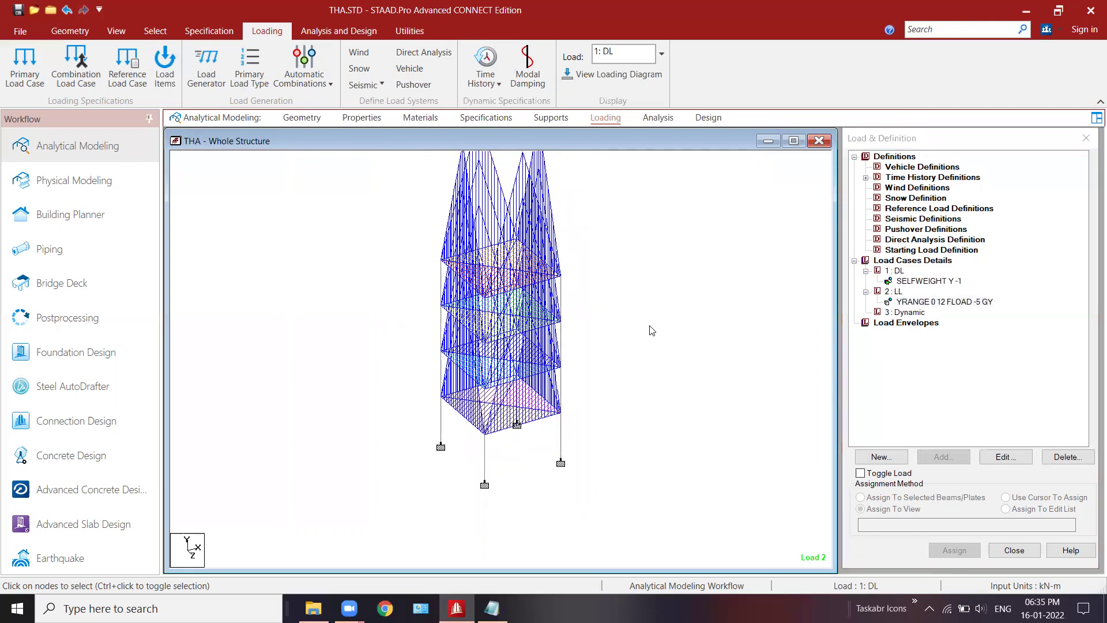
{"action": "left_click", "coordinate": [834, 356]}
{"action": "key", "text": "Left"}
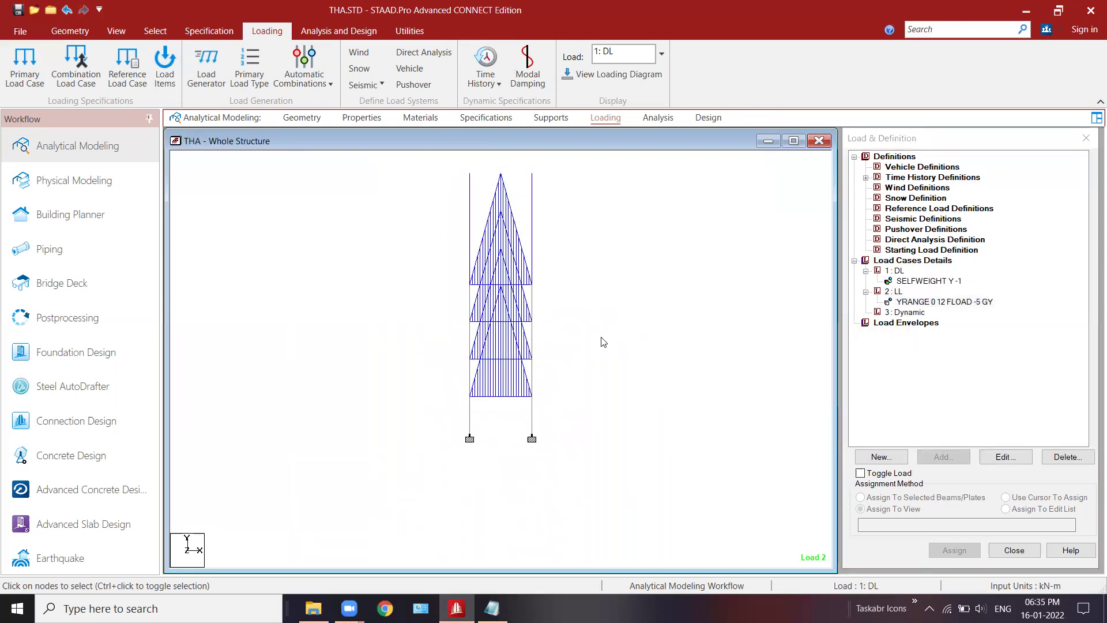
{"action": "right_click", "coordinate": [602, 341]}
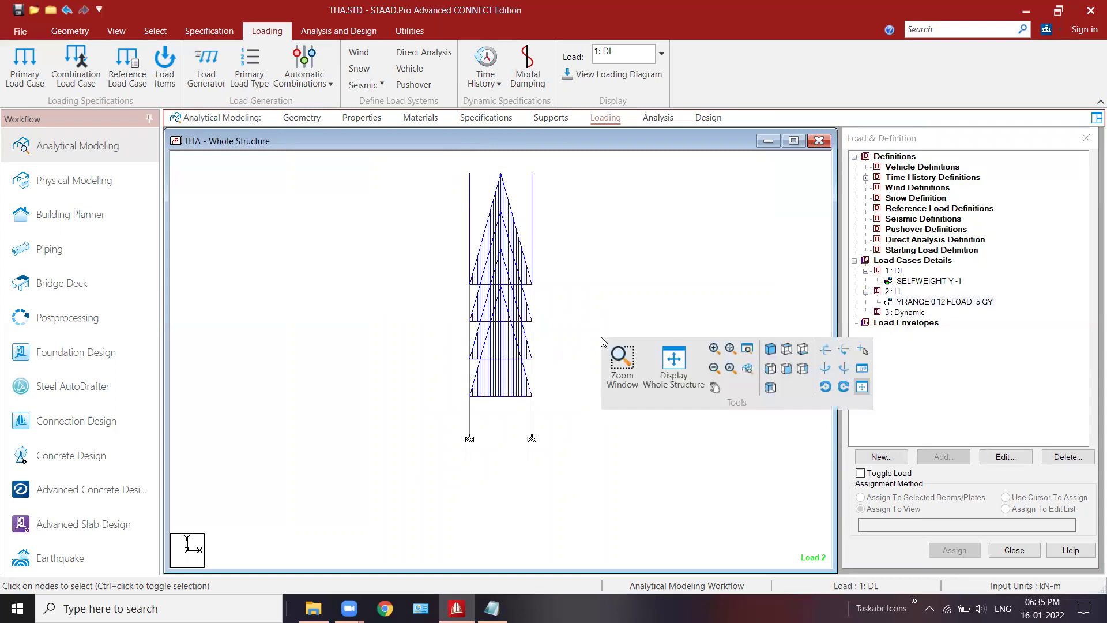
{"action": "left_click", "coordinate": [770, 349]}
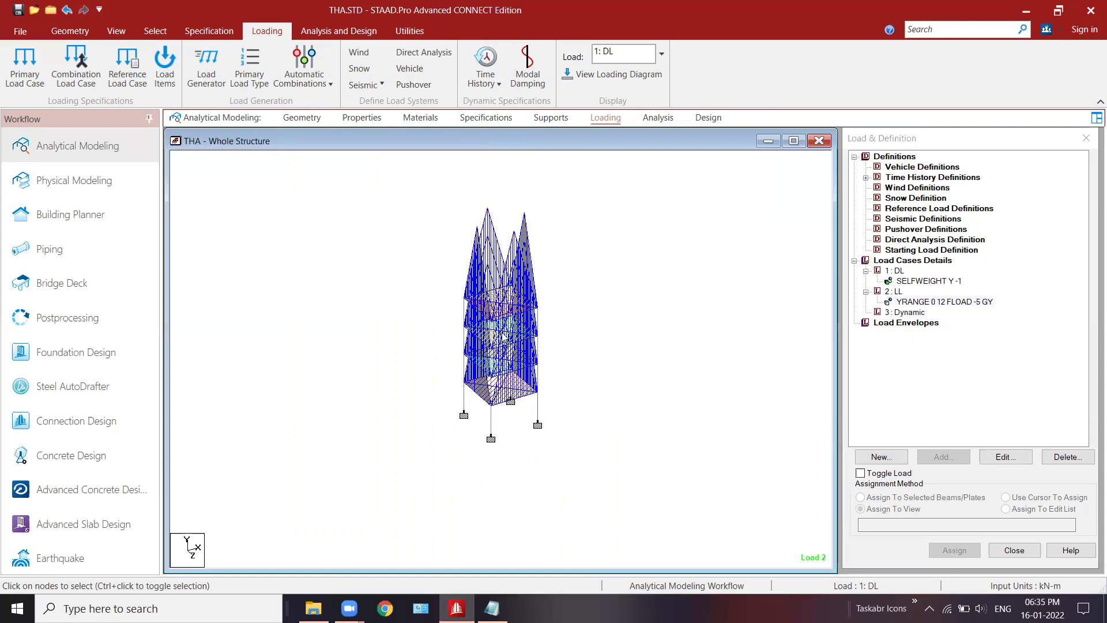
{"action": "scroll", "coordinate": [617, 321], "scroll_direction": "up", "scroll_amount": 3}
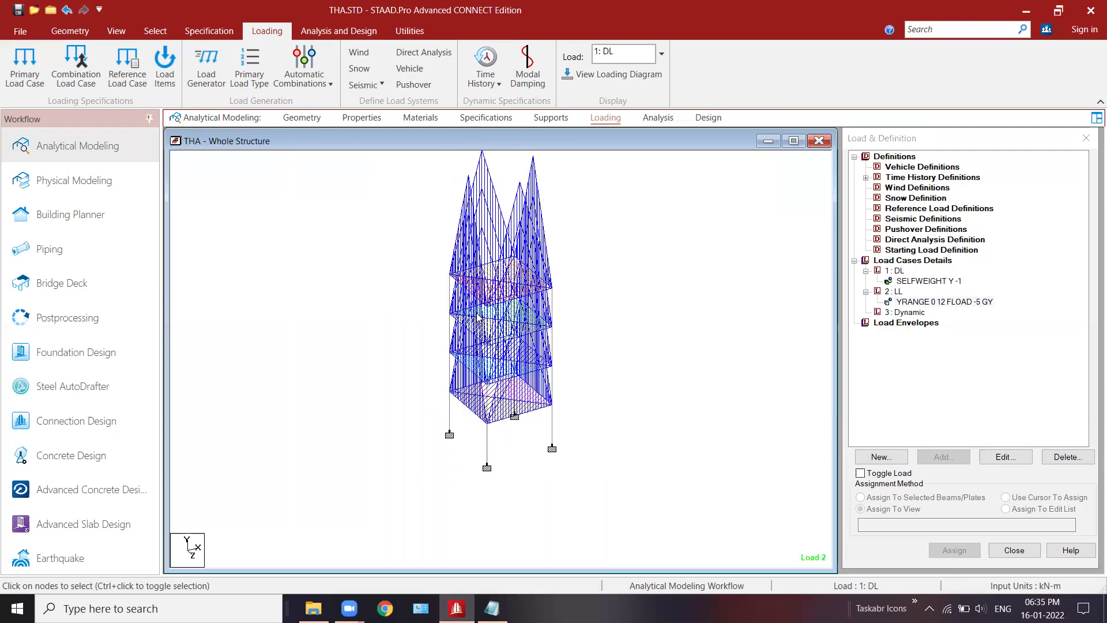
Step: Add selfweight loads with factor 1 in the X, Y and Z directions to load case Dynamic
{"action": "left_click", "coordinate": [906, 313]}
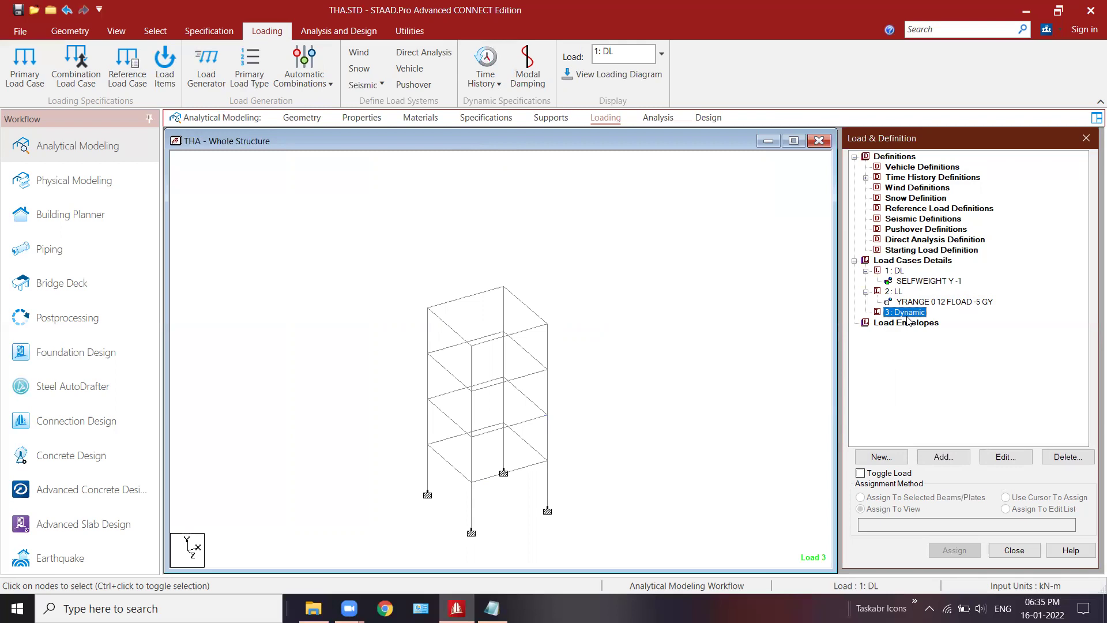
{"action": "left_click", "coordinate": [939, 457]}
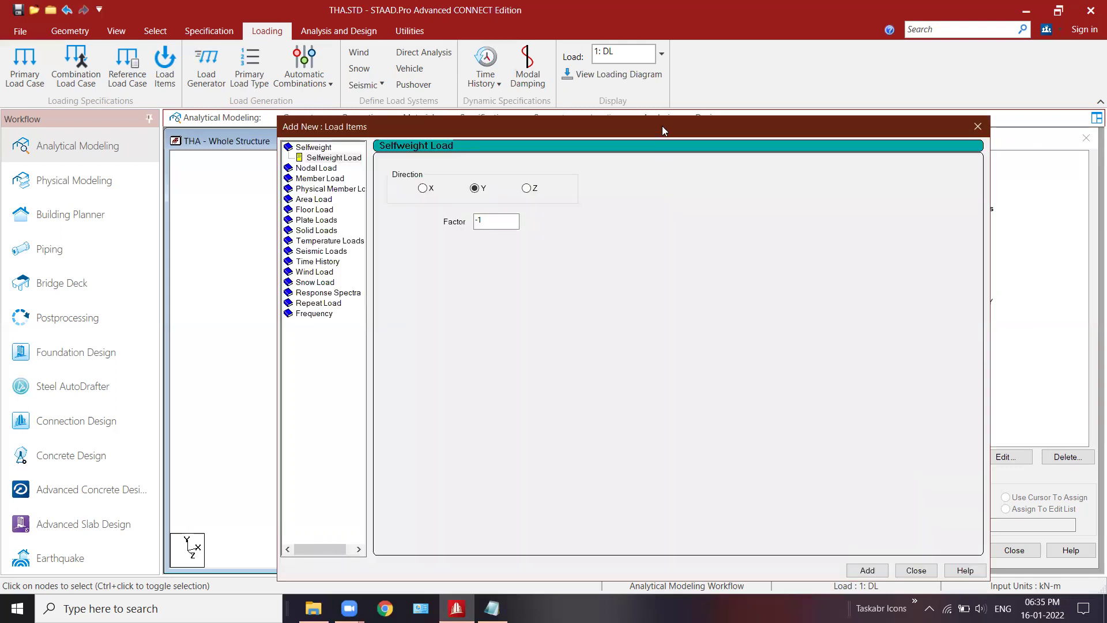
{"action": "left_click_drag", "start_coordinate": [663, 131], "coordinate": [574, 102]}
{"action": "left_click", "coordinate": [404, 192]}
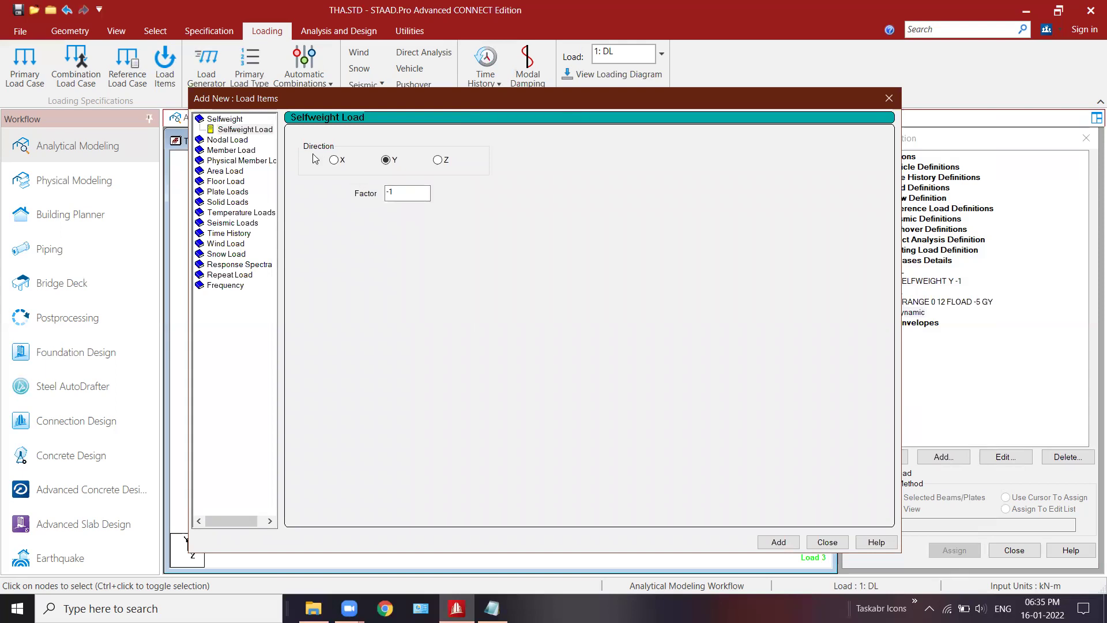
{"action": "left_click", "coordinate": [341, 164]}
{"action": "key", "text": "Tab"}
{"action": "left_click", "coordinate": [776, 541]}
{"action": "left_click", "coordinate": [385, 159]}
{"action": "left_click", "coordinate": [775, 541]}
{"action": "left_click", "coordinate": [438, 160]}
{"action": "left_click", "coordinate": [772, 541]}
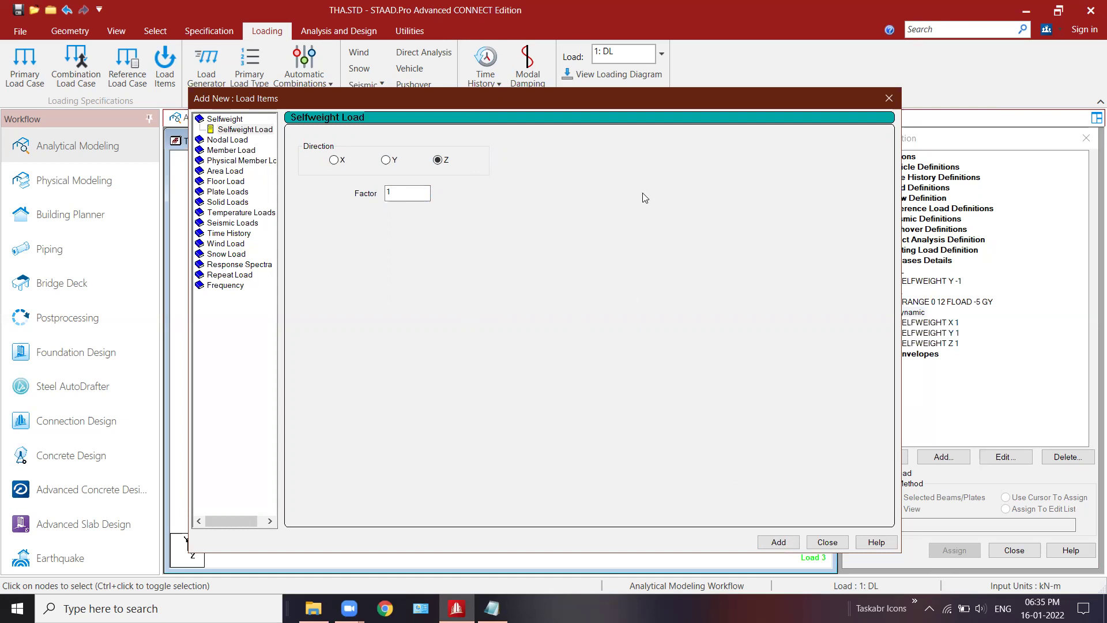
{"action": "left_click_drag", "start_coordinate": [659, 100], "coordinate": [521, 93]}
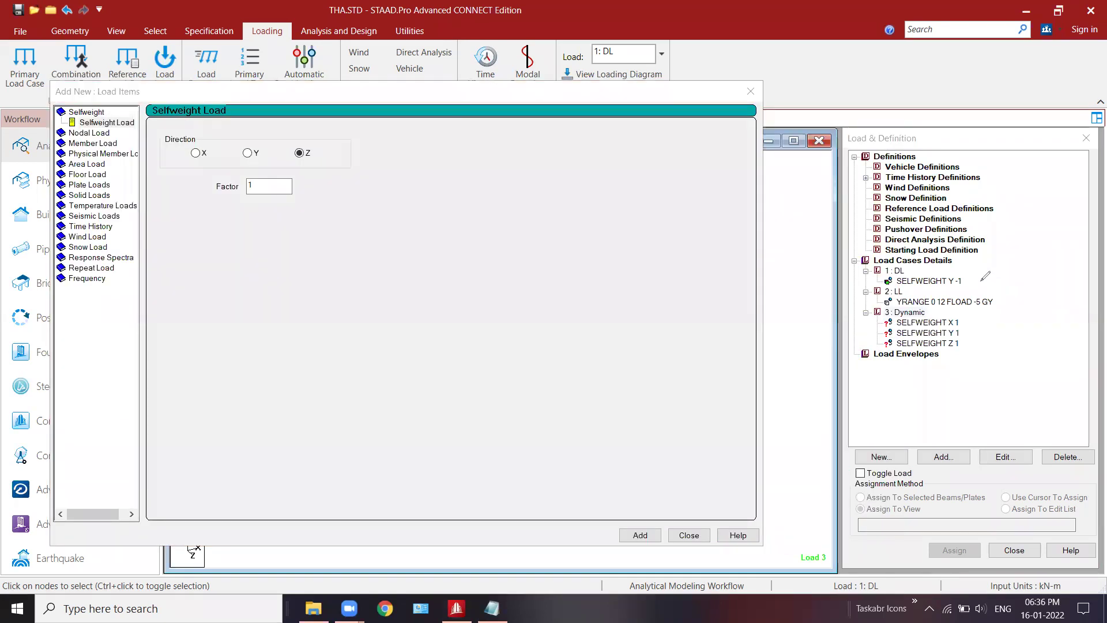
{"action": "mouse_move", "coordinate": [972, 277]}
{"action": "left_mouse_down"}
{"action": "mouse_move", "coordinate": [1002, 265]}
{"action": "mouse_move", "coordinate": [1040, 285]}
{"action": "left_mouse_up"}
{"action": "mouse_move", "coordinate": [880, 305]}
{"action": "left_mouse_down"}
{"action": "mouse_move", "coordinate": [923, 319]}
{"action": "mouse_move", "coordinate": [897, 303]}
{"action": "left_mouse_up"}
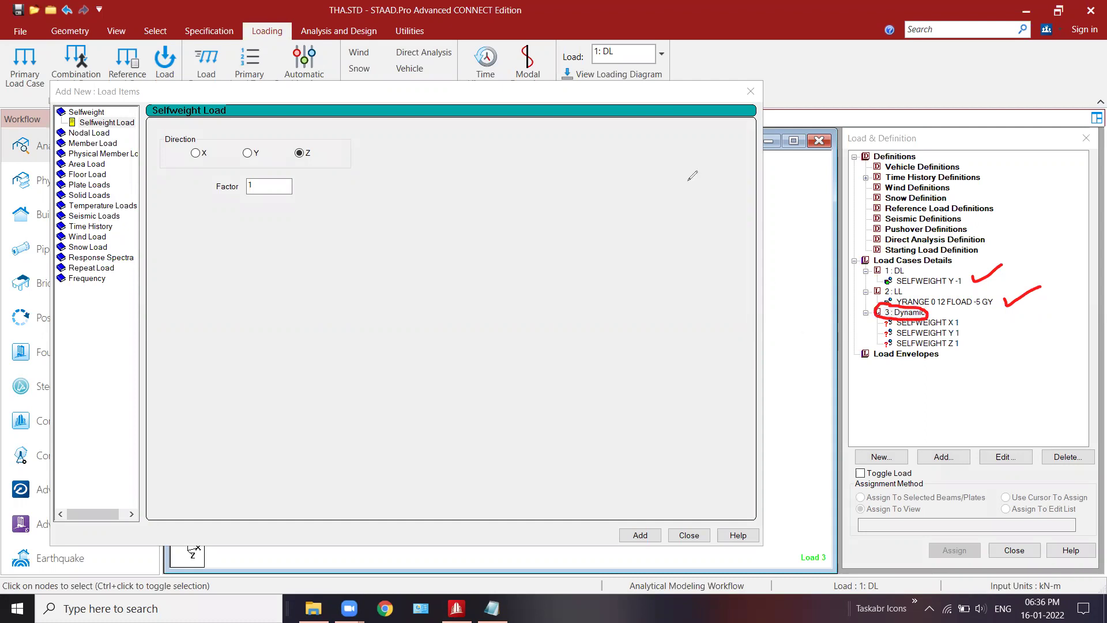
{"action": "mouse_move", "coordinate": [960, 279]}
{"action": "left_mouse_down"}
{"action": "mouse_move", "coordinate": [985, 267]}
{"action": "mouse_move", "coordinate": [980, 303]}
{"action": "mouse_move", "coordinate": [989, 294]}
{"action": "mouse_move", "coordinate": [970, 274]}
{"action": "left_mouse_up"}
{"action": "mouse_move", "coordinate": [974, 312]}
{"action": "left_mouse_down"}
{"action": "mouse_move", "coordinate": [981, 332]}
{"action": "mouse_move", "coordinate": [966, 359]}
{"action": "left_mouse_up"}
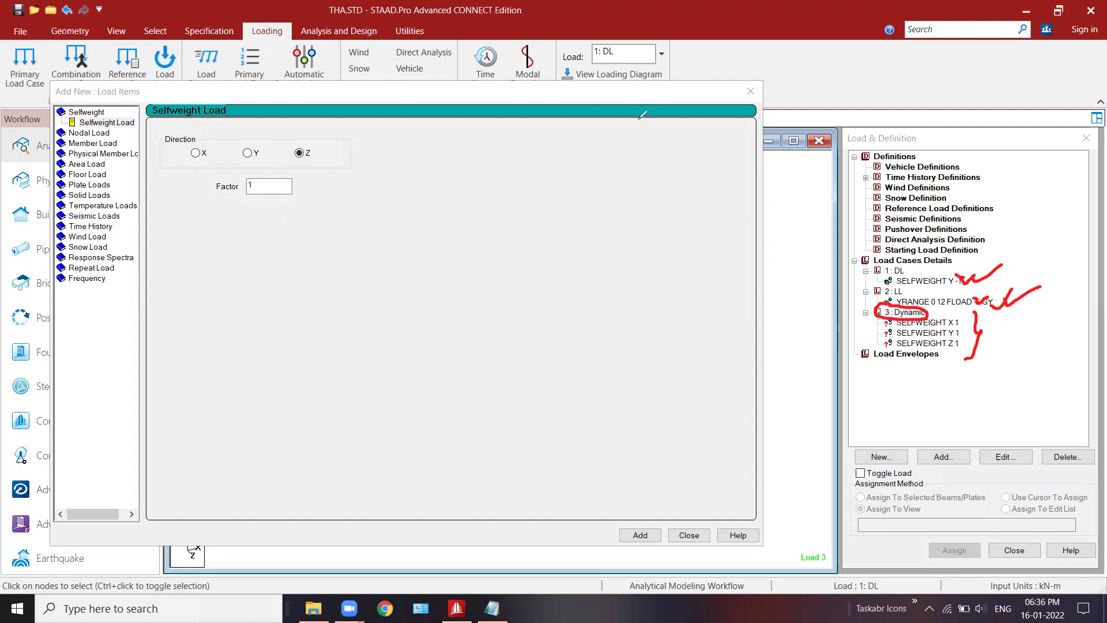
{"action": "key", "text": "Escape"}
Step: Add a floor load of 5 kN/m2 in Global X to load case Dynamic, with a Y range of 0 to 12 m
{"action": "double_click", "coordinate": [314, 228]}
{"action": "type", "text": "5"}
{"action": "double_click", "coordinate": [444, 211]}
{"action": "type", "text": "12"}
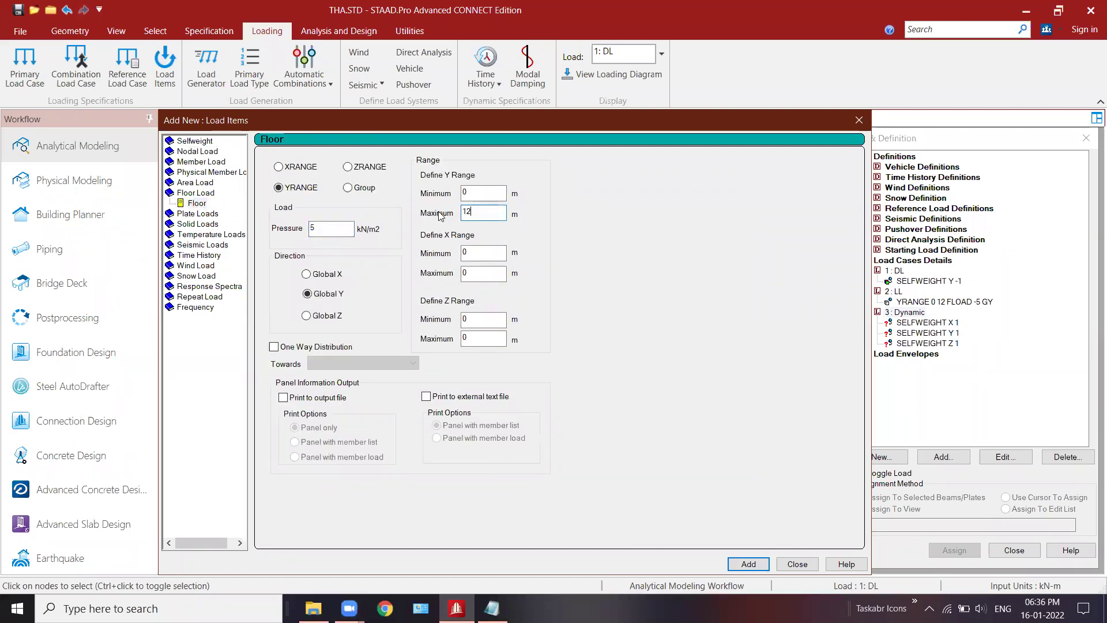
{"action": "left_click", "coordinate": [306, 274]}
{"action": "left_click", "coordinate": [735, 568]}
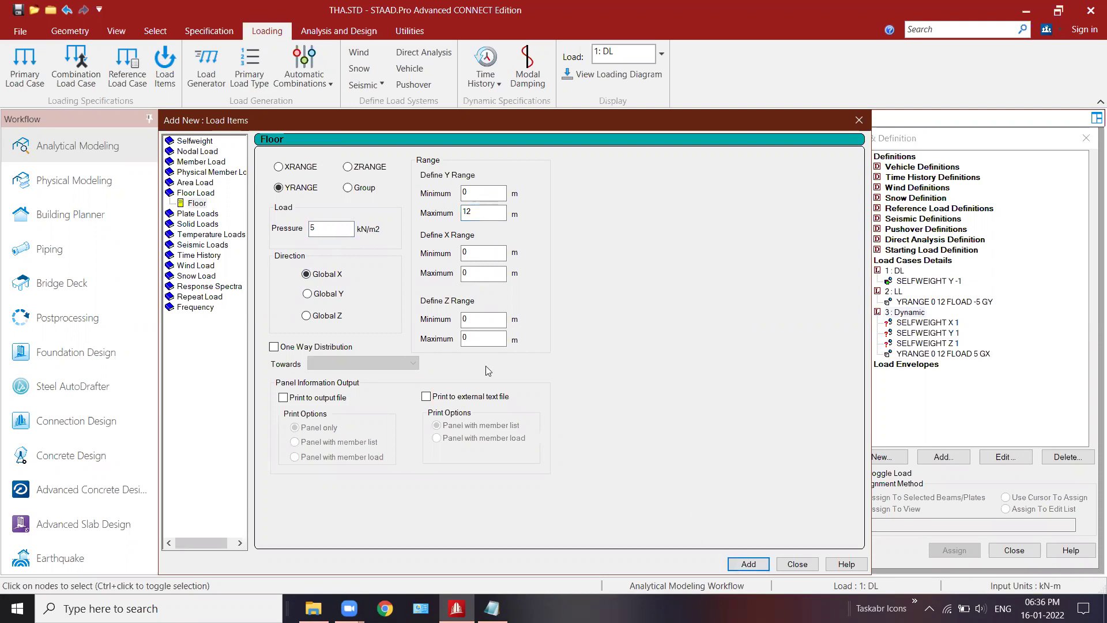
Step: Add the 5 kN/m2 floor load in Global Y and Global Z as well, and display each Dynamic floor load on the frame
{"action": "left_click", "coordinate": [333, 294]}
{"action": "left_click", "coordinate": [751, 567]}
{"action": "left_click", "coordinate": [320, 316]}
{"action": "left_click", "coordinate": [744, 565]}
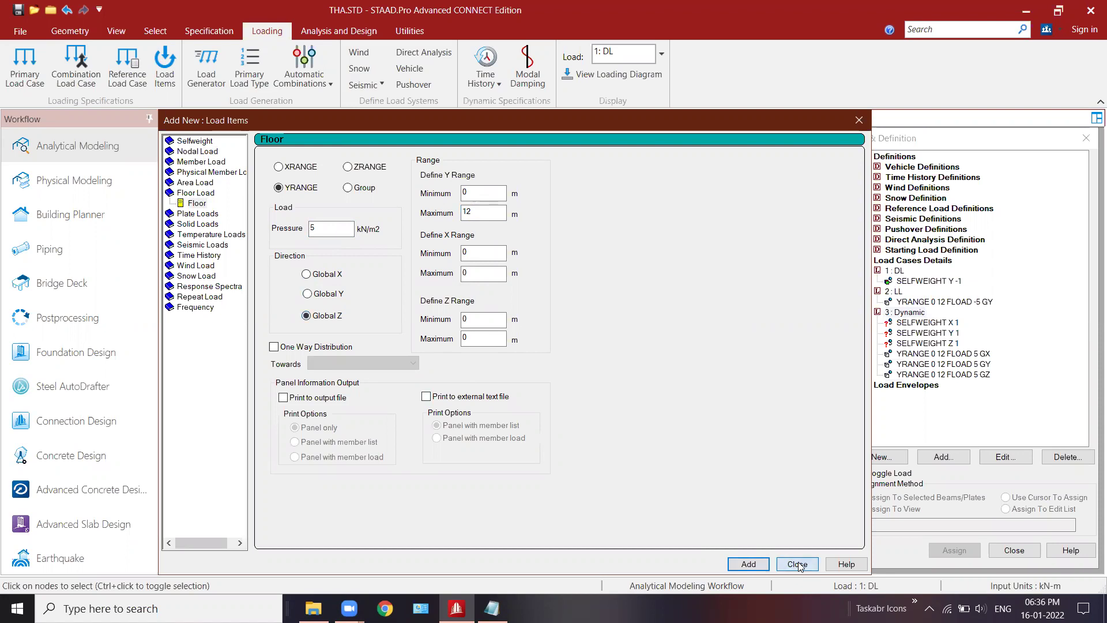
{"action": "left_click", "coordinate": [797, 564]}
{"action": "left_click", "coordinate": [919, 353]}
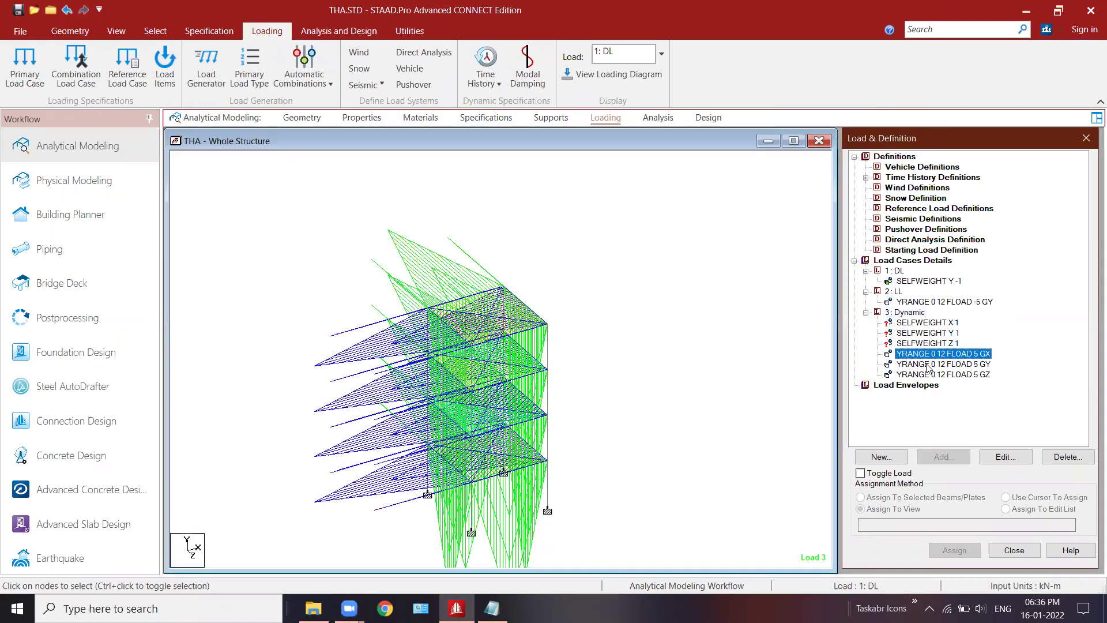
{"action": "left_click", "coordinate": [927, 365]}
{"action": "left_click", "coordinate": [925, 375]}
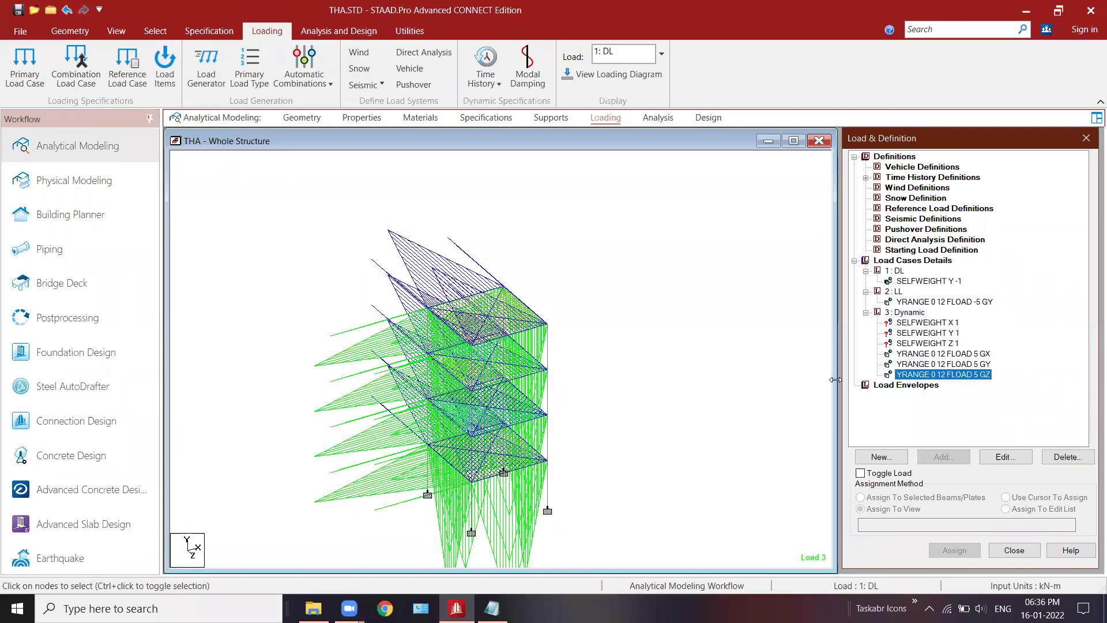
Step: Add a time history ground motion load in the X direction to load case Dynamic, with arrival time 2, type 1 Accel. and force amplitude factor 1
{"action": "left_click", "coordinate": [913, 313]}
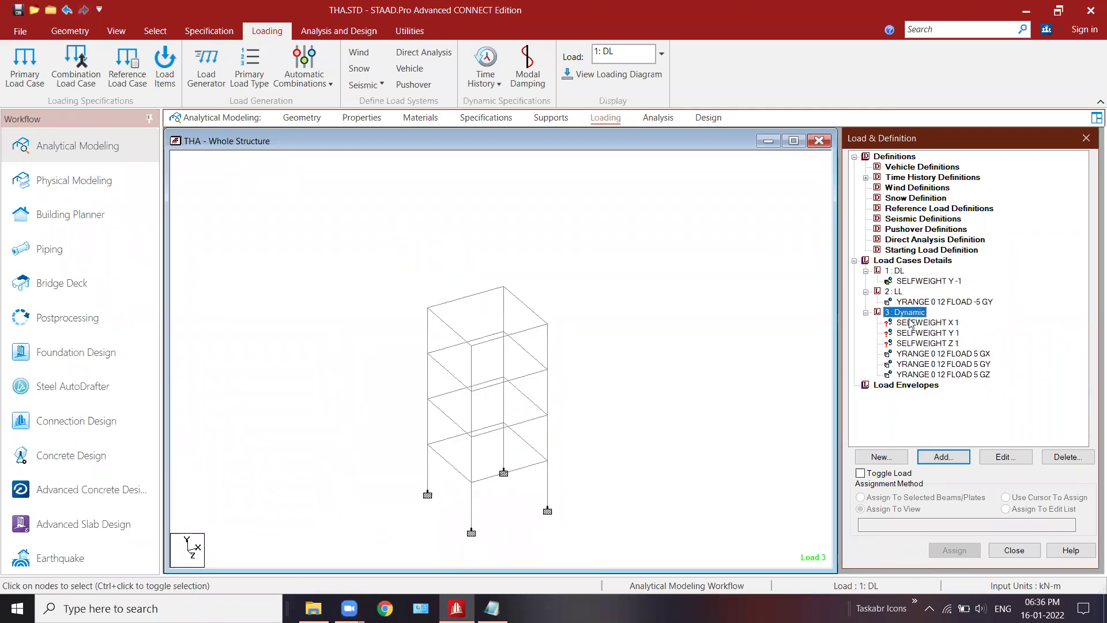
{"action": "left_click", "coordinate": [949, 459]}
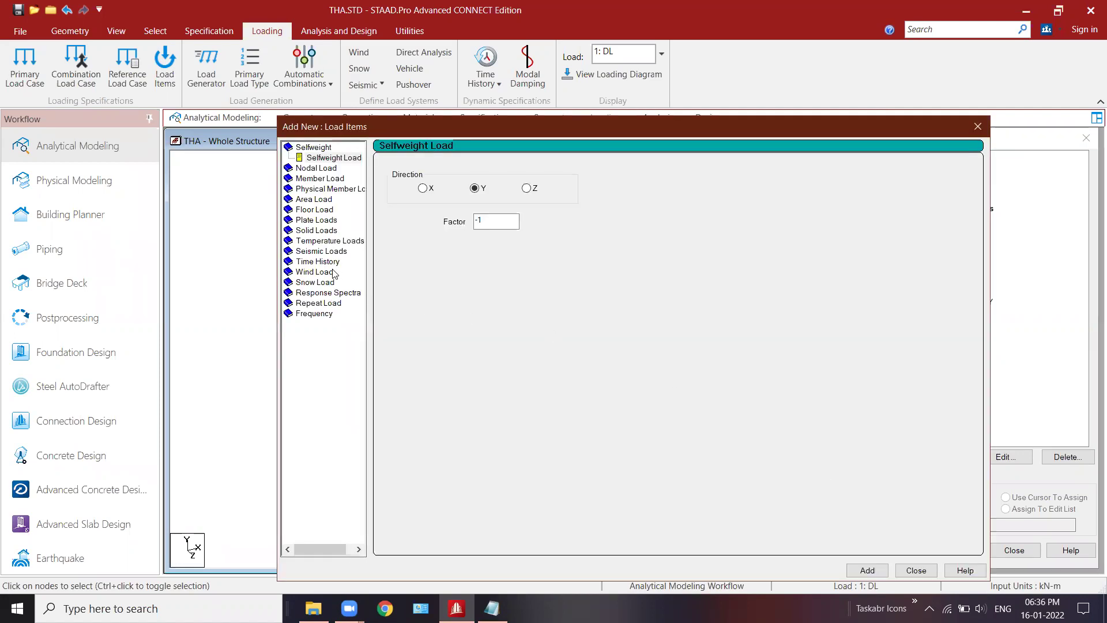
{"action": "left_click", "coordinate": [319, 263]}
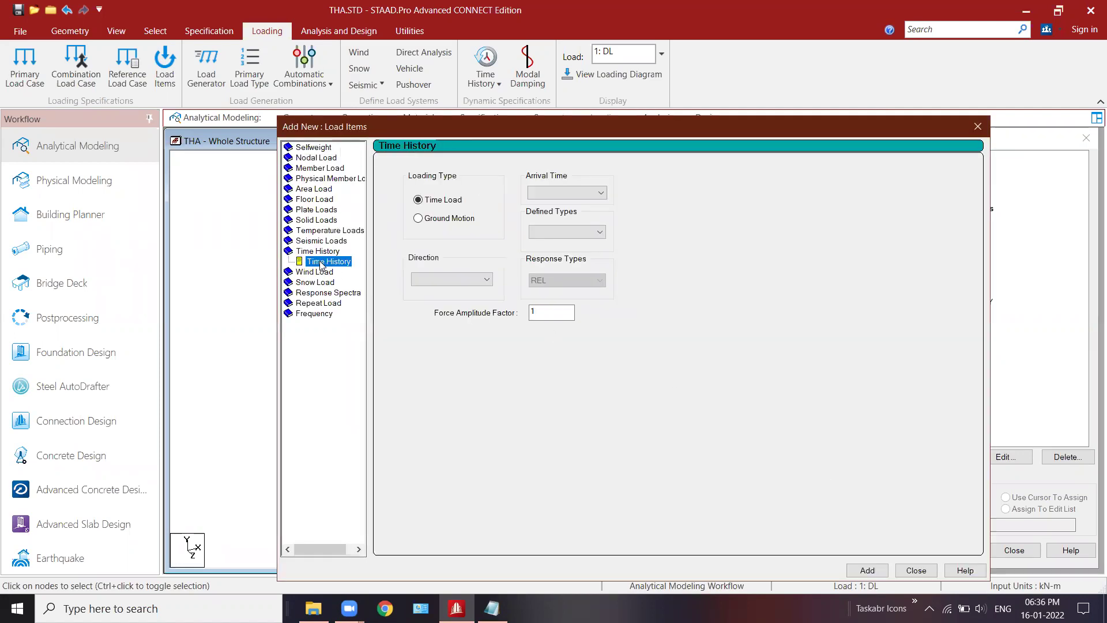
{"action": "left_click", "coordinate": [433, 222]}
{"action": "left_click", "coordinate": [558, 193]}
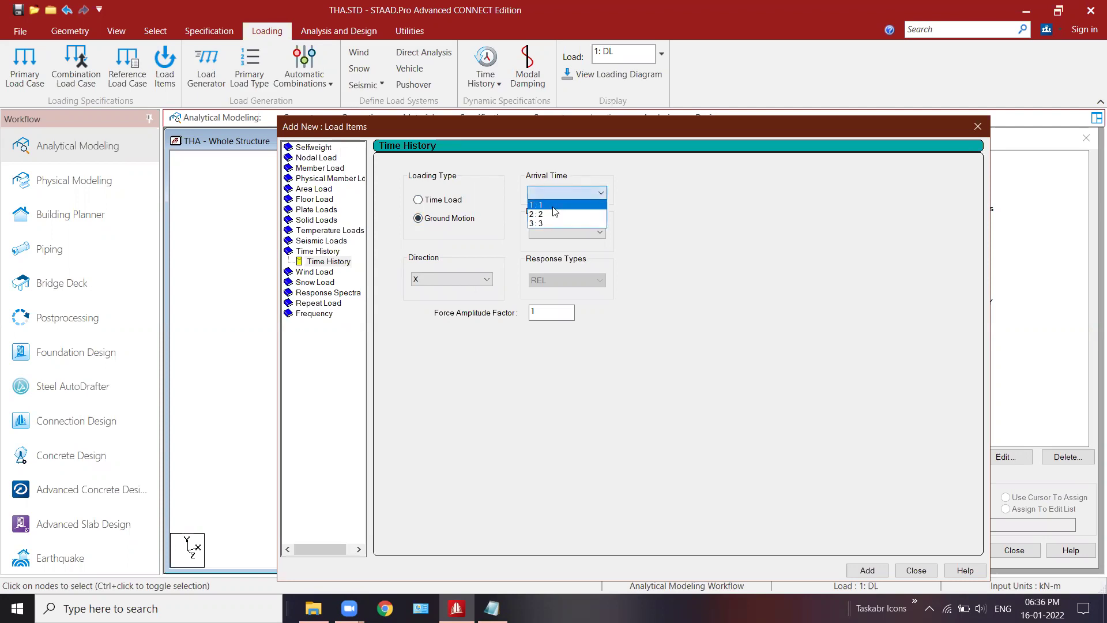
{"action": "left_click", "coordinate": [554, 214]}
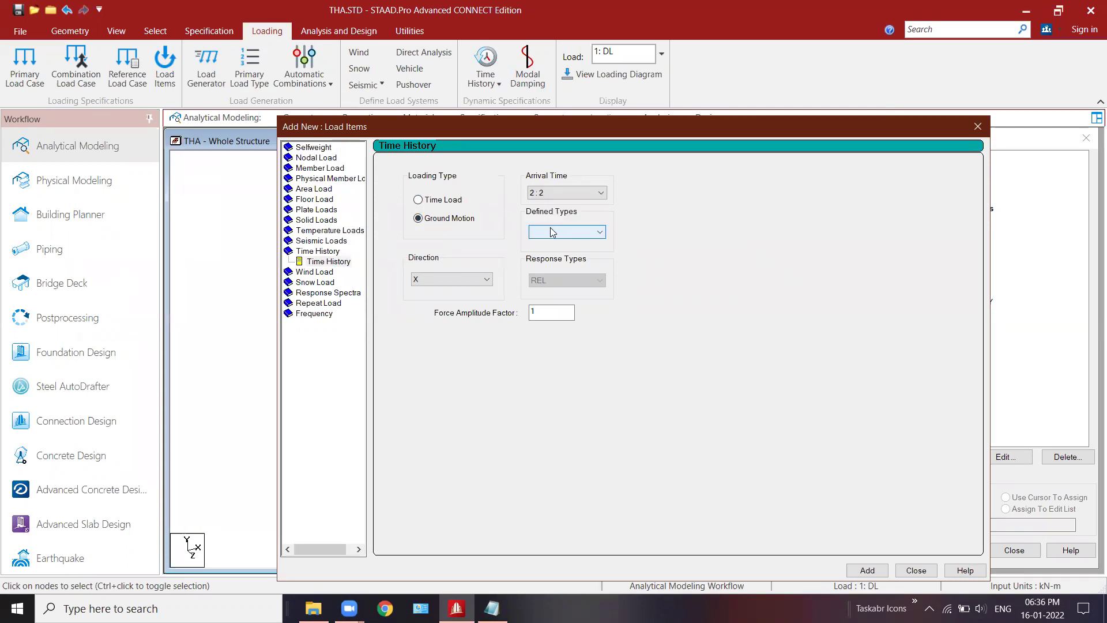
{"action": "left_click", "coordinate": [554, 233]}
{"action": "left_click", "coordinate": [556, 244]}
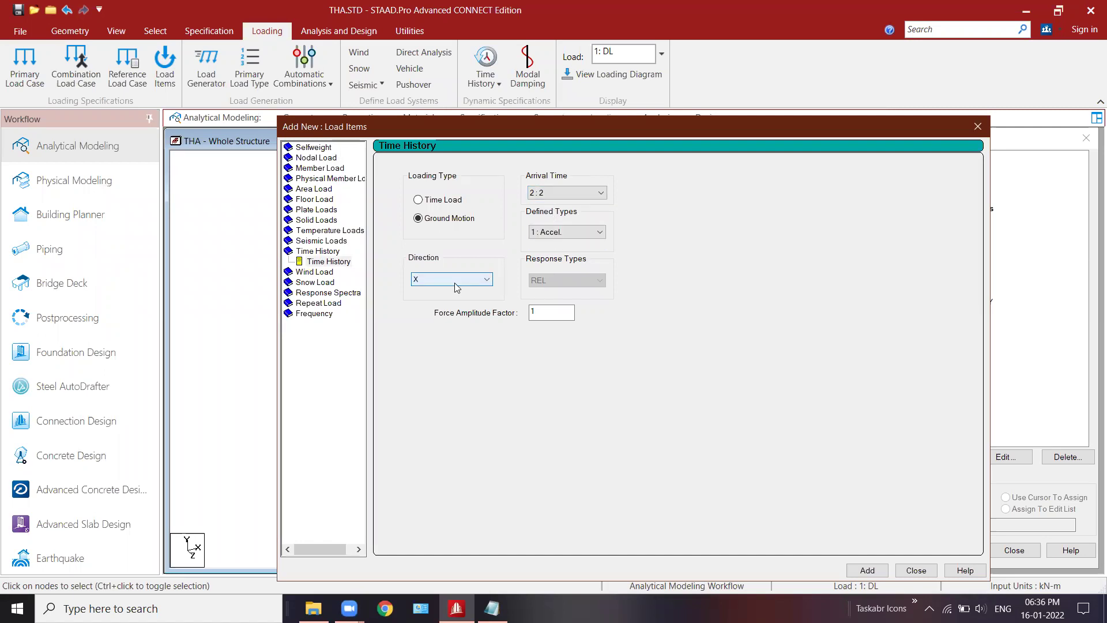
{"action": "key", "text": "Tab"}
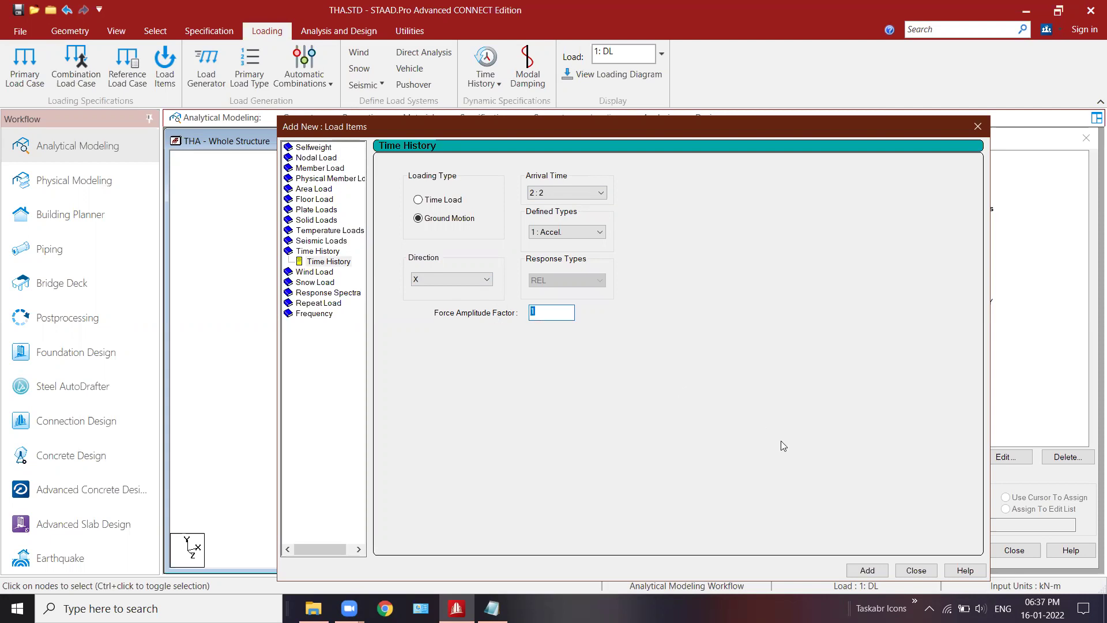
{"action": "left_click", "coordinate": [867, 570]}
{"action": "left_click", "coordinate": [916, 569]}
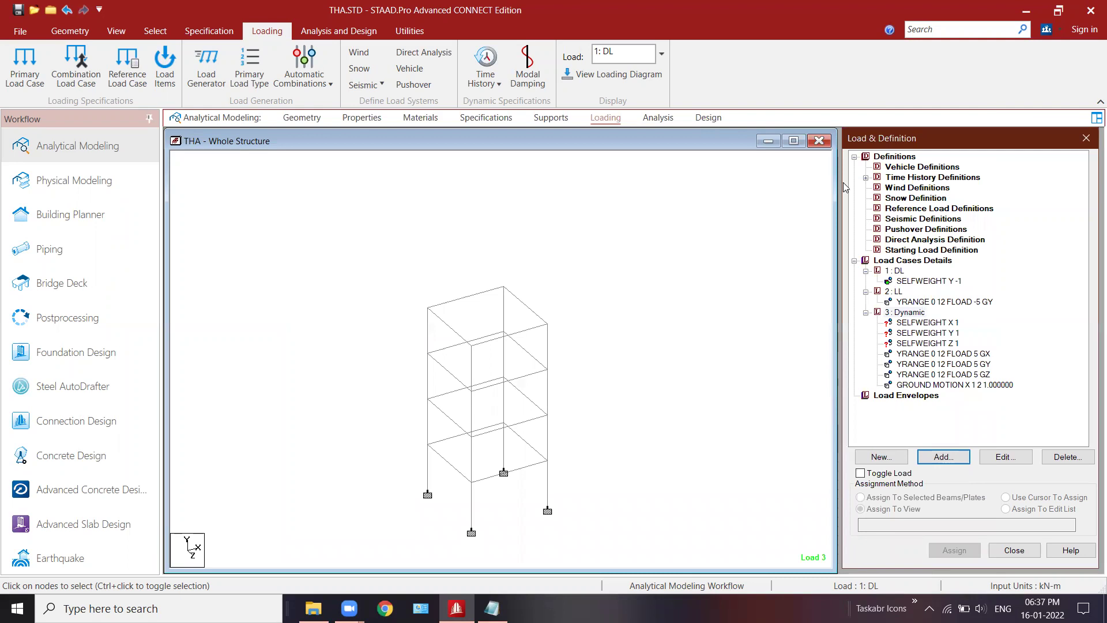
Step: Expand the time history definitions for review and collapse the DL, LL and Dynamic load cases
{"action": "left_click", "coordinate": [865, 178]}
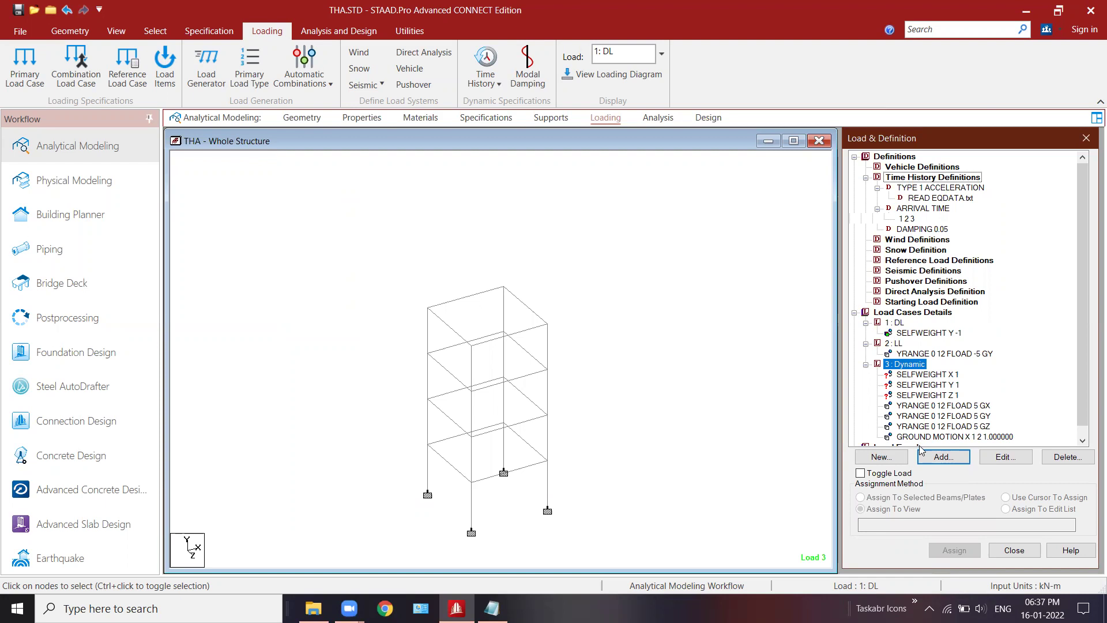
{"action": "scroll", "coordinate": [948, 407], "scroll_direction": "down", "scroll_amount": 1}
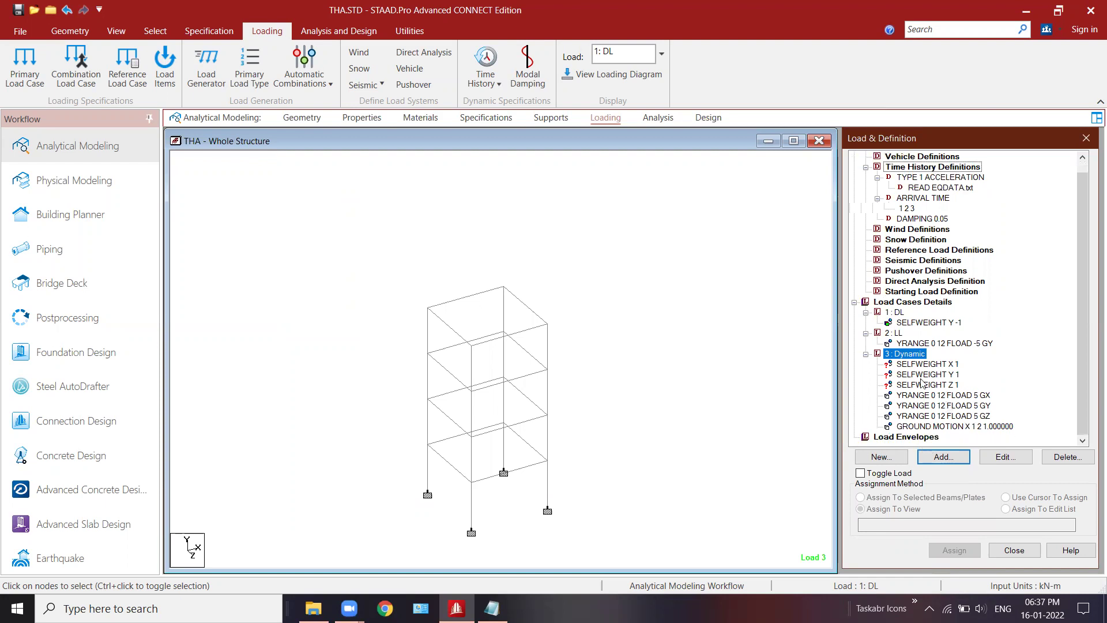
{"action": "left_click", "coordinate": [865, 354]}
{"action": "left_click", "coordinate": [865, 343]}
{"action": "left_click", "coordinate": [865, 322]}
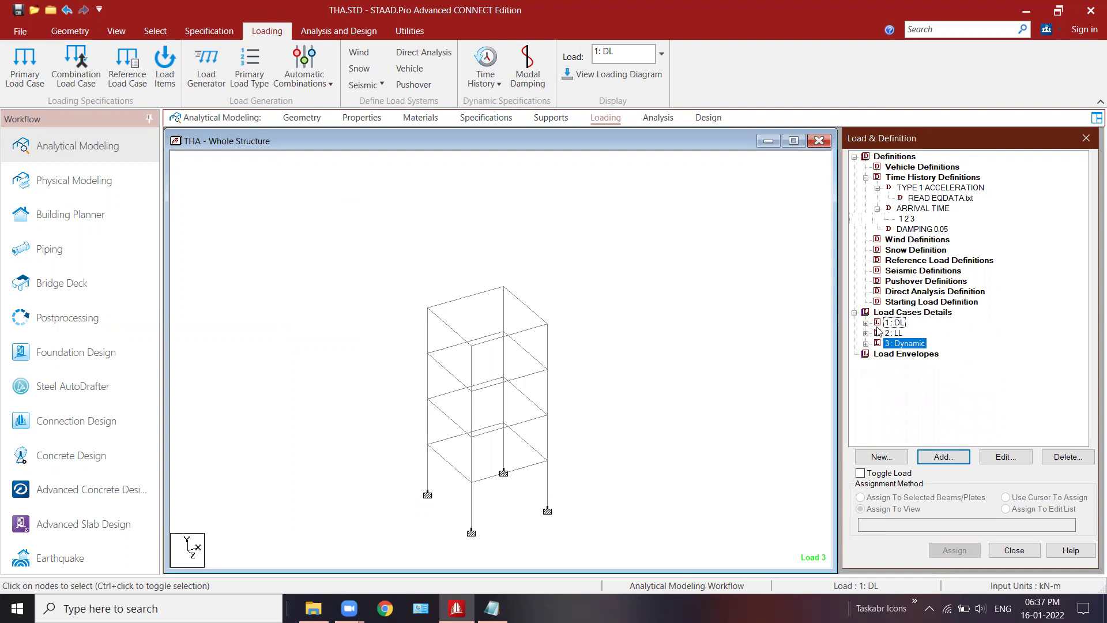
Step: Define normal load combination 4 named DL+LL+DY from load cases DL, LL and Dynamic, each with factor 1
{"action": "left_click", "coordinate": [892, 314]}
{"action": "left_click", "coordinate": [945, 458]}
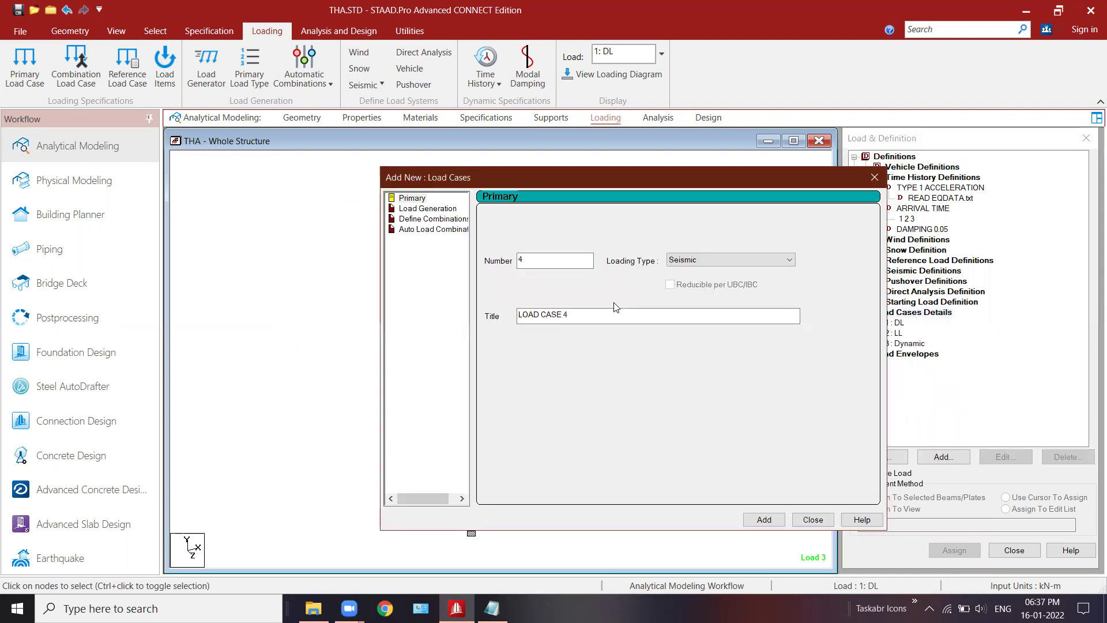
{"action": "left_click", "coordinate": [449, 219]}
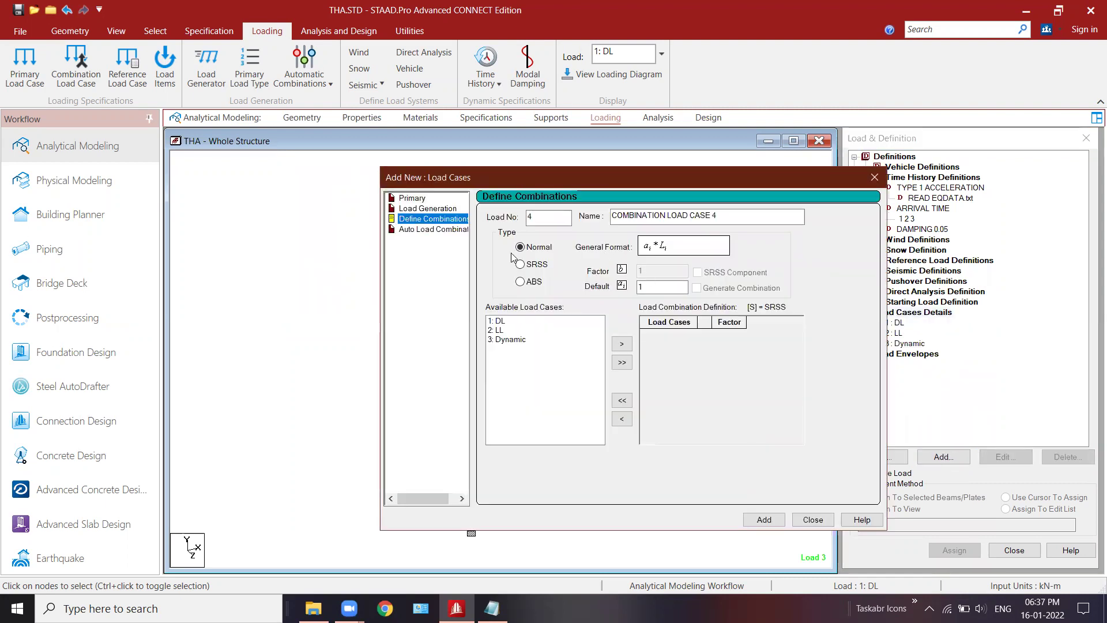
{"action": "left_click", "coordinate": [453, 230]}
{"action": "left_click", "coordinate": [436, 219]}
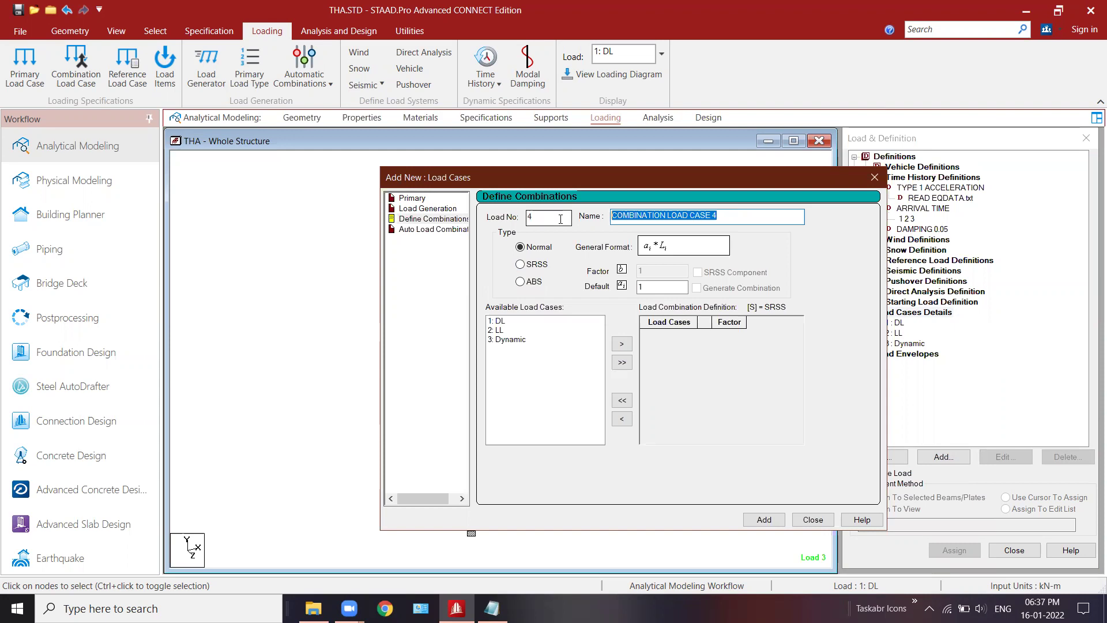
{"action": "type", "text": "DL+LL+DY"}
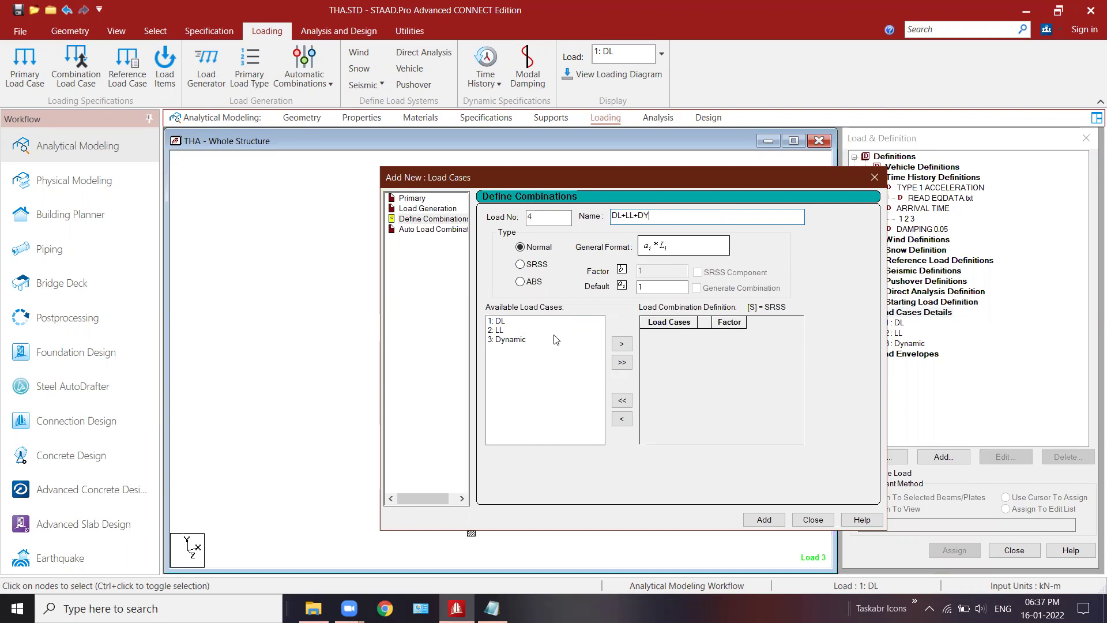
{"action": "left_click", "coordinate": [621, 362]}
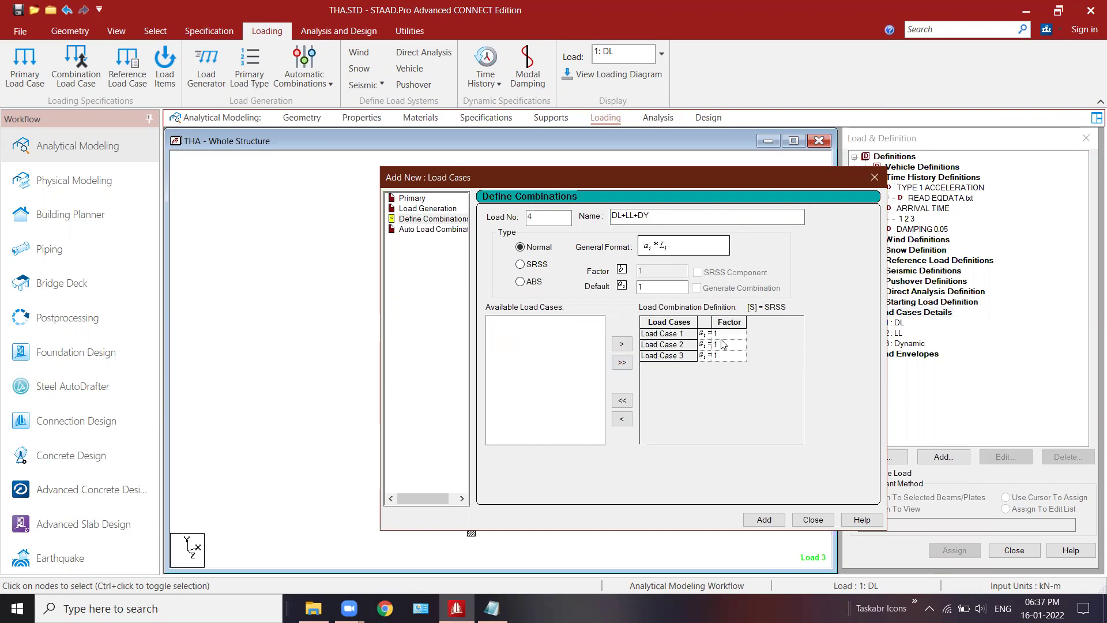
{"action": "left_click", "coordinate": [764, 519]}
Step: Name combination load case 5 DL+LL-DY and include only load cases DL, LL and Dynamic in its definition
{"action": "left_click_drag", "start_coordinate": [747, 218], "coordinate": [611, 226]}
{"action": "type", "text": "D"}
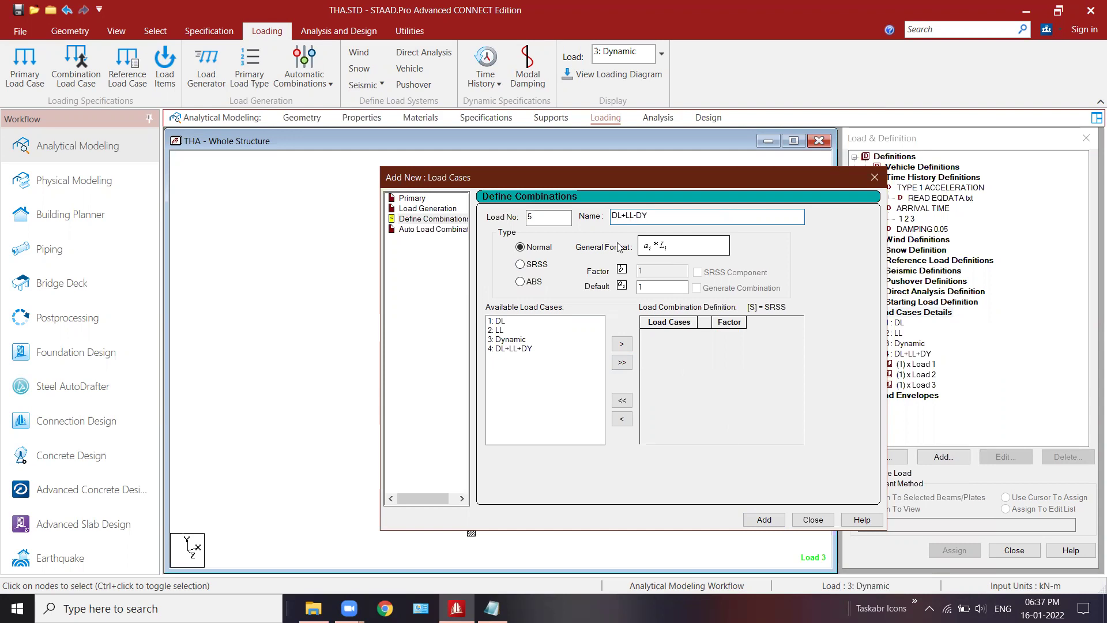
{"action": "left_click_drag", "start_coordinate": [544, 345], "coordinate": [535, 321]}
{"action": "left_click", "coordinate": [621, 362]}
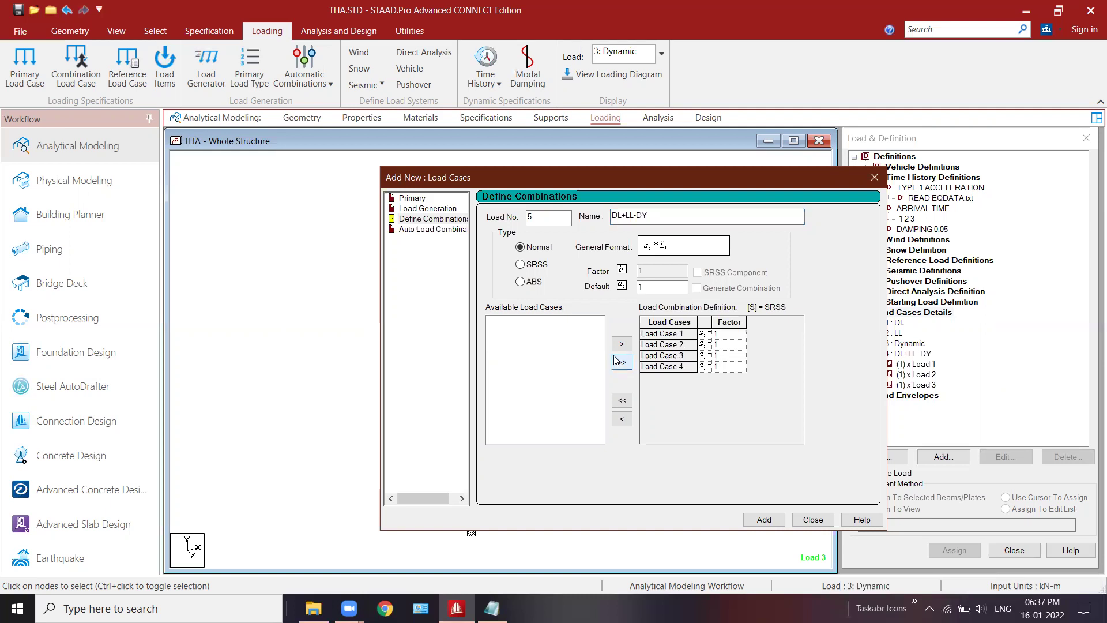
{"action": "left_click", "coordinate": [622, 400]}
{"action": "left_click", "coordinate": [519, 339]}
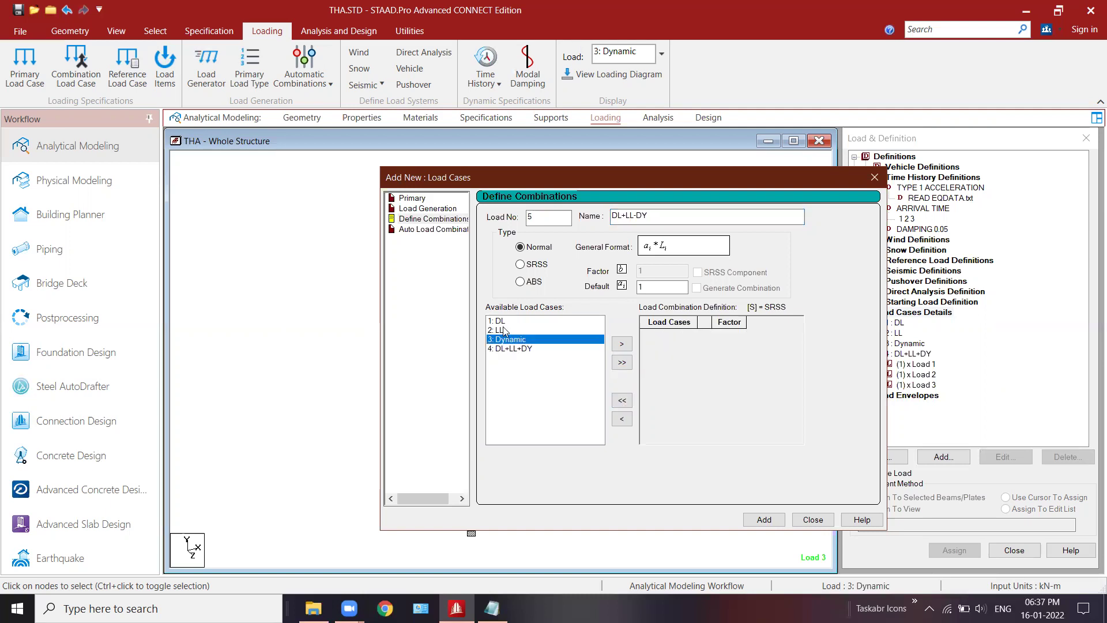
{"action": "left_click_drag", "start_coordinate": [515, 339], "coordinate": [508, 322]}
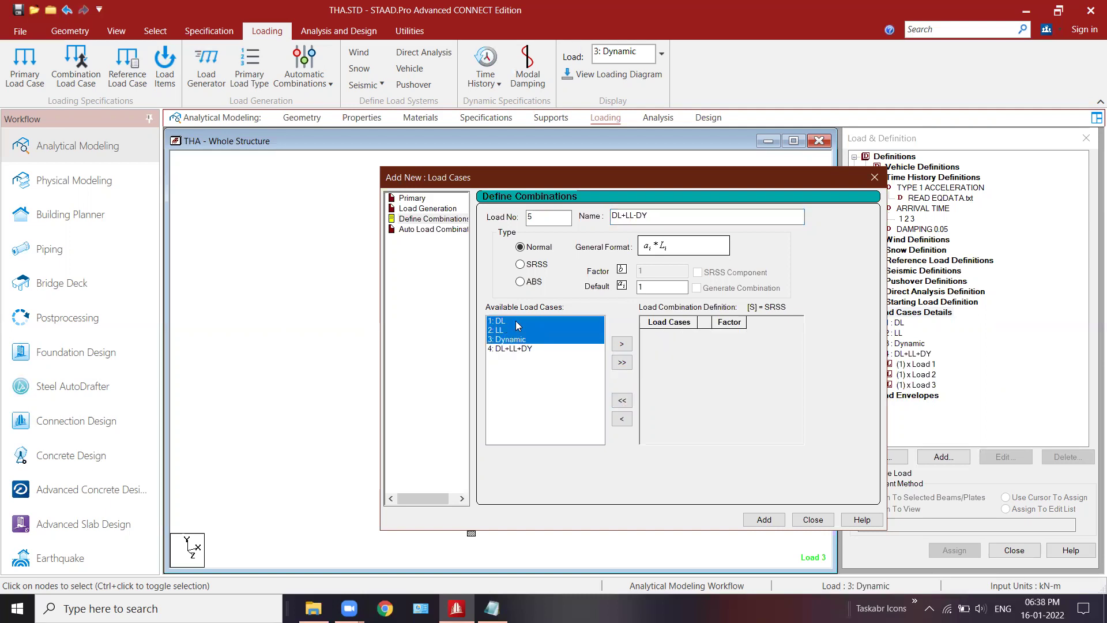
{"action": "left_click", "coordinate": [621, 344]}
Step: Set the factor of load case 3 to -1 and add the DL+LL-DY combination to the load cases
{"action": "left_click", "coordinate": [719, 355]}
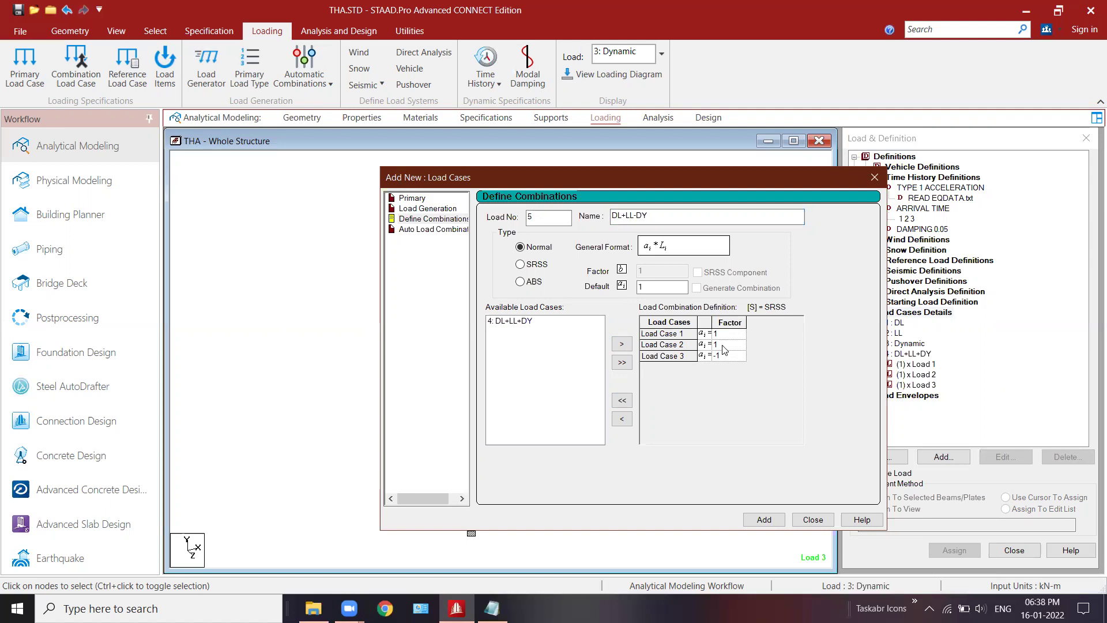
{"action": "type", "text": "-1"}
{"action": "key", "text": "Return"}
{"action": "left_click", "coordinate": [765, 520]}
{"action": "left_click", "coordinate": [812, 519]}
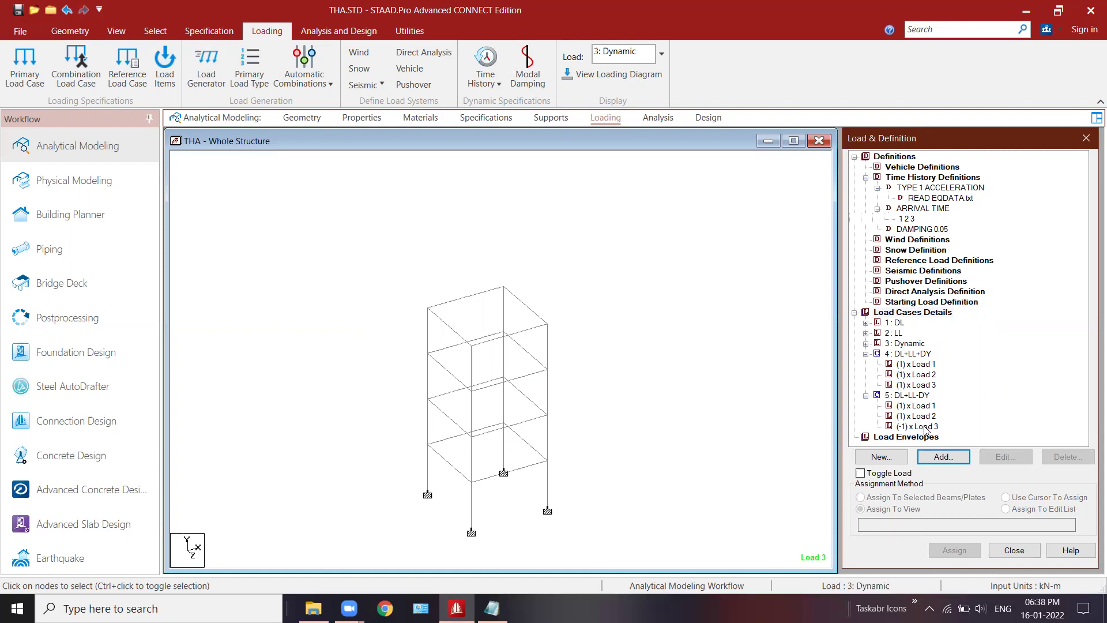
Step: Collapse the DL+LL+DY and DL+LL-DY combinations under the load case details
{"action": "double_click", "coordinate": [877, 395]}
{"action": "left_click", "coordinate": [743, 507]}
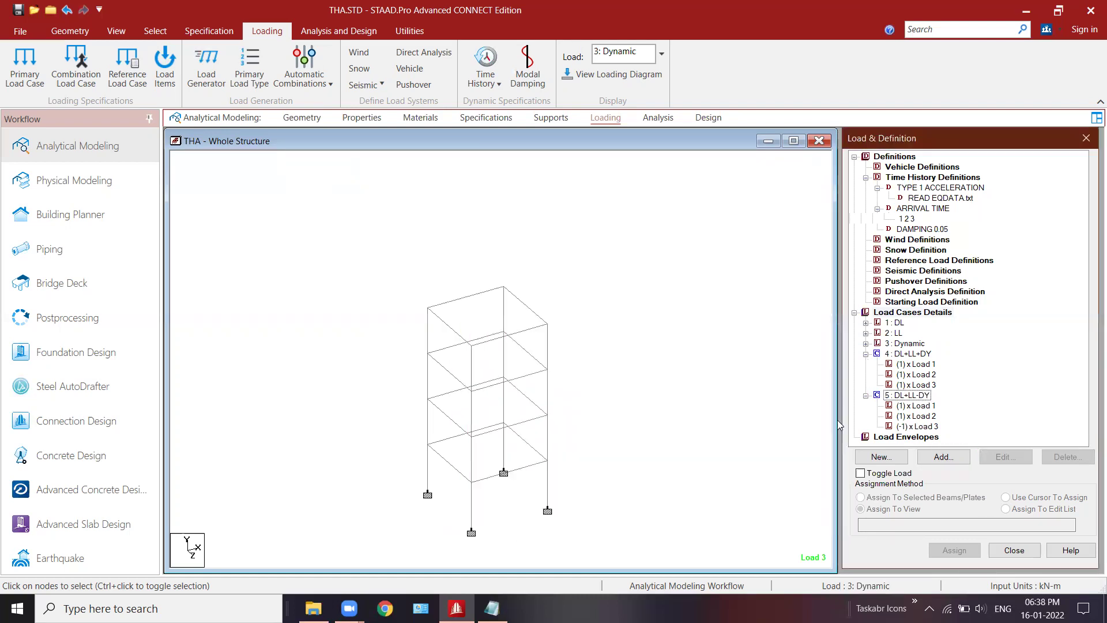
{"action": "left_click", "coordinate": [865, 395]}
{"action": "left_click", "coordinate": [866, 354]}
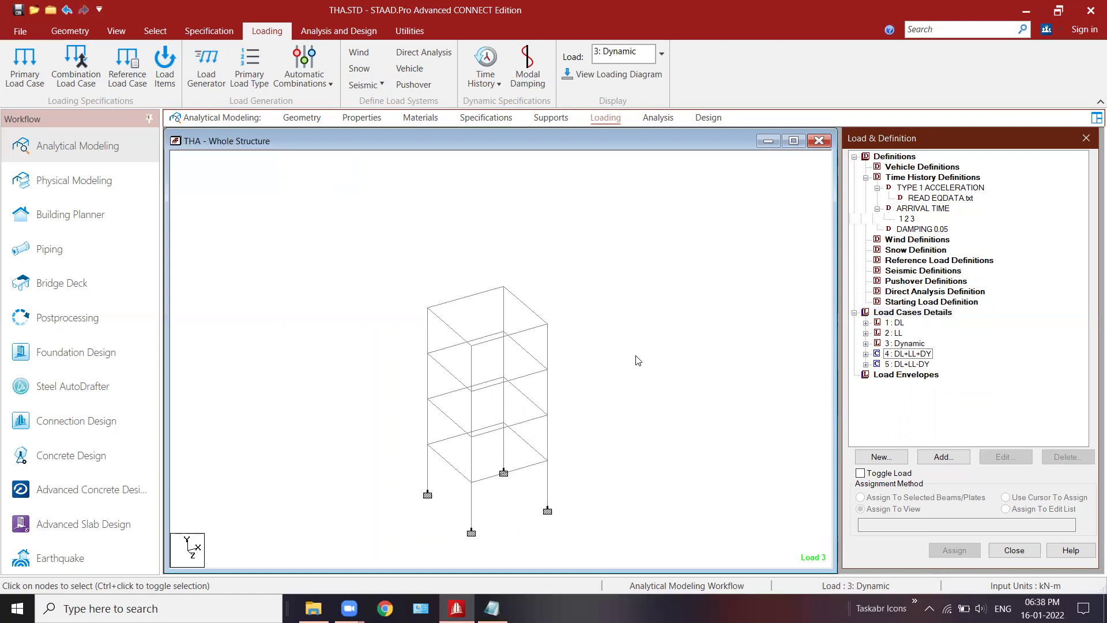
Step: Add a Perform Analysis command with the No Print option to the analysis commands
{"action": "left_click", "coordinate": [651, 121]}
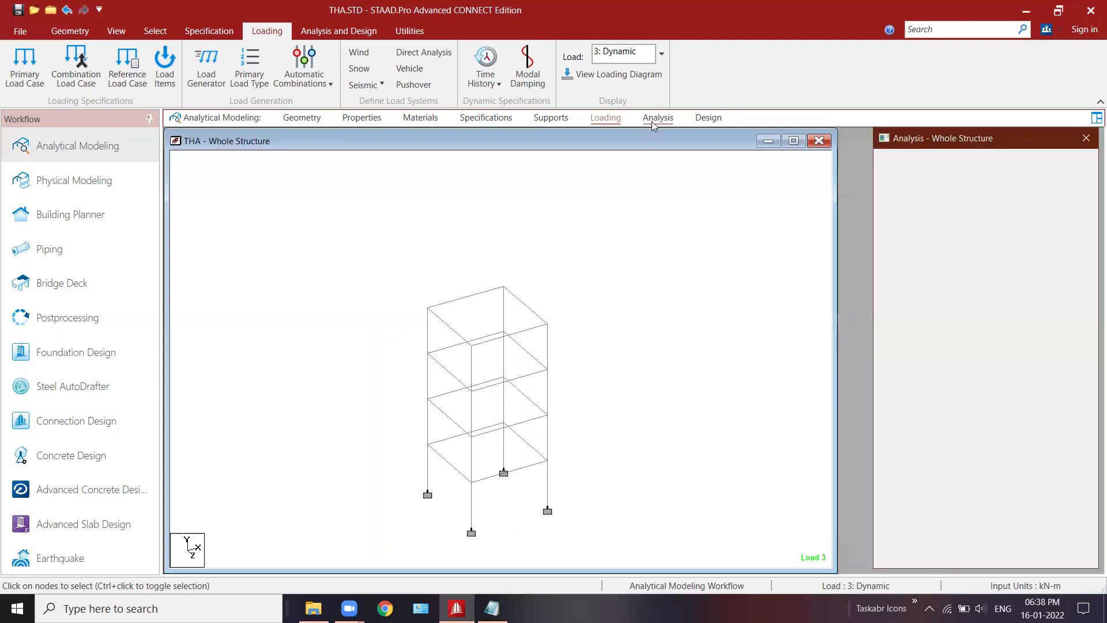
{"action": "left_click", "coordinate": [980, 511]}
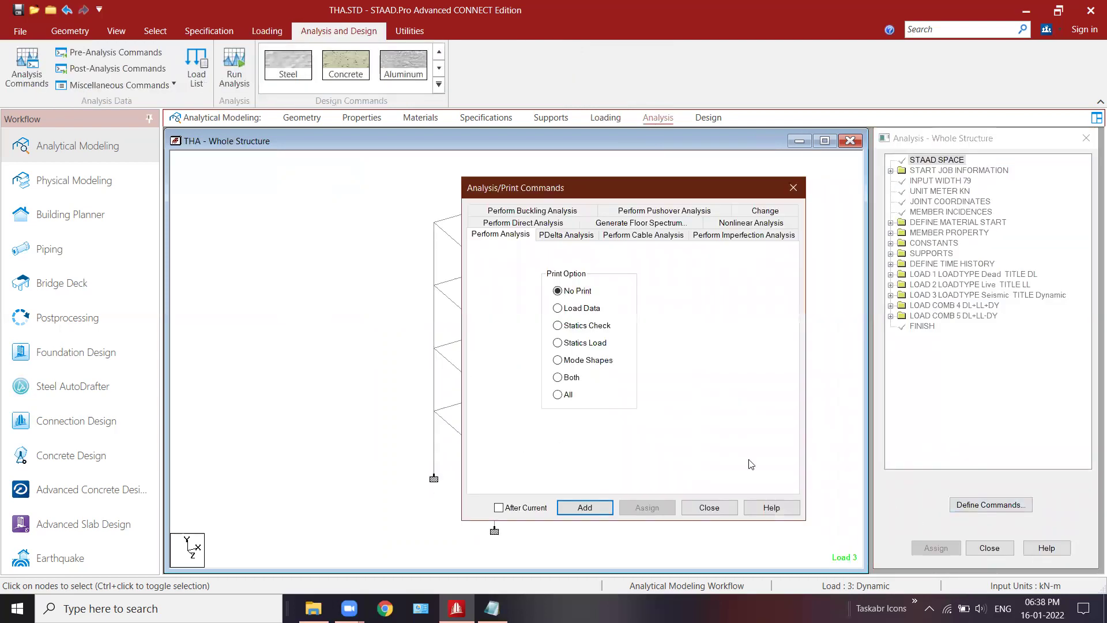
{"action": "left_click", "coordinate": [584, 507]}
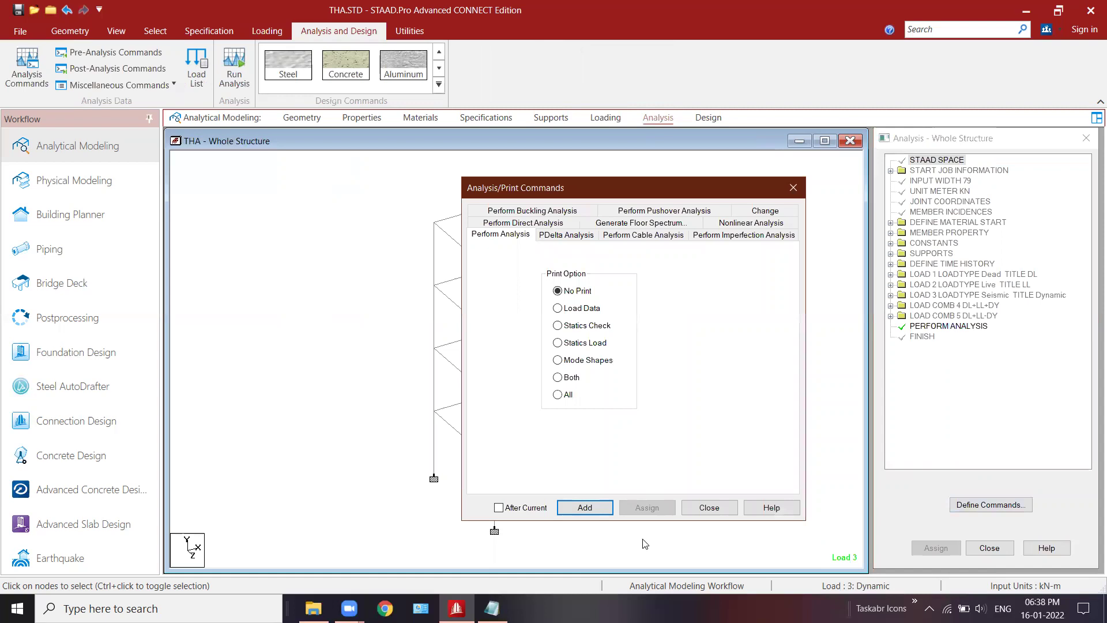
{"action": "left_click", "coordinate": [710, 508]}
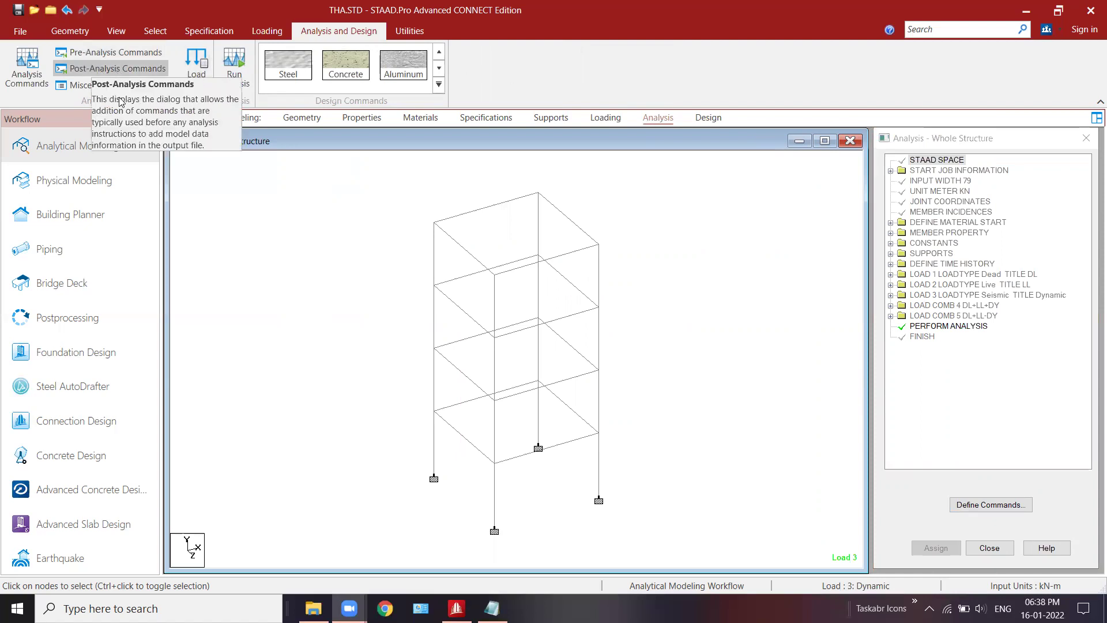
Step: Add a Print Analysis Results command to the post-analysis commands
{"action": "left_click", "coordinate": [123, 71]}
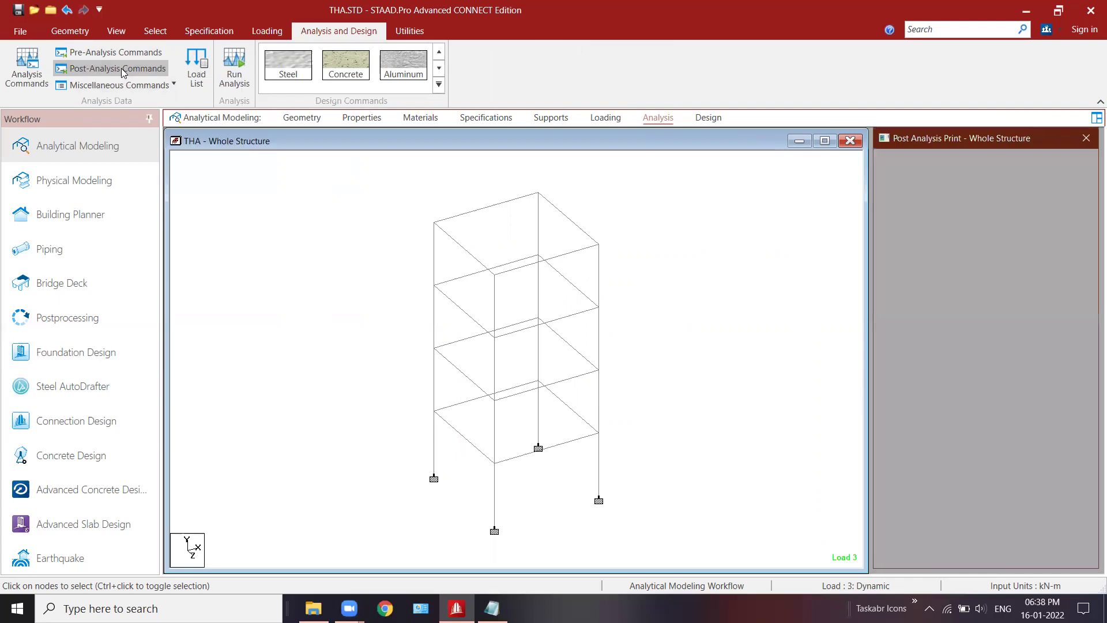
{"action": "left_click", "coordinate": [990, 426]}
{"action": "left_click", "coordinate": [772, 236]}
{"action": "left_click", "coordinate": [591, 528]}
{"action": "left_click", "coordinate": [715, 529]}
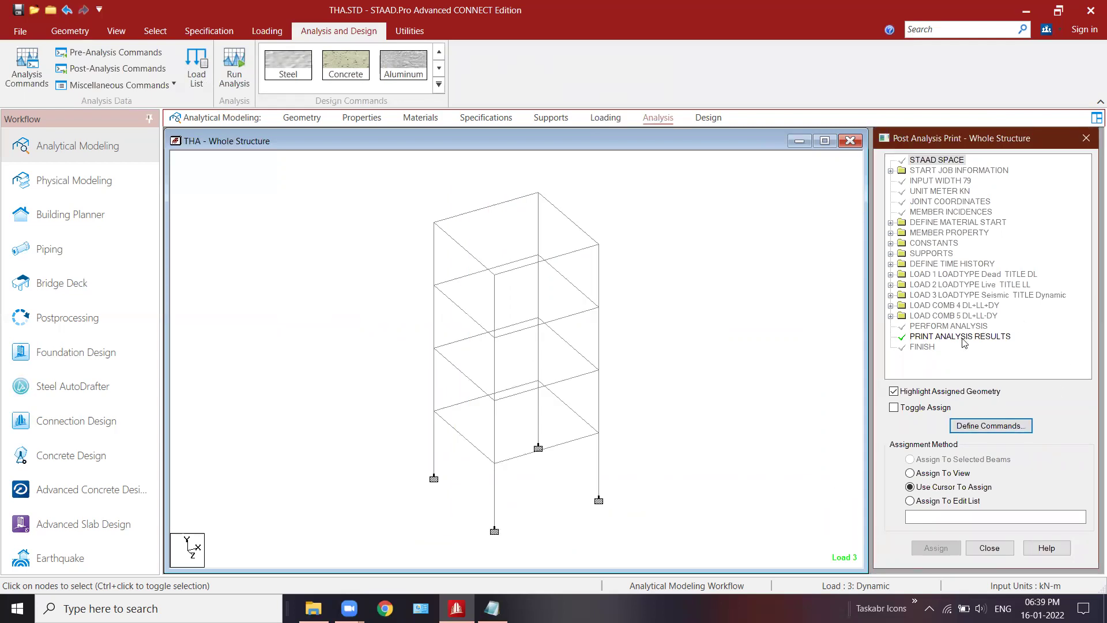
Step: Save the modified structure and run the analysis
{"action": "left_click", "coordinate": [241, 81]}
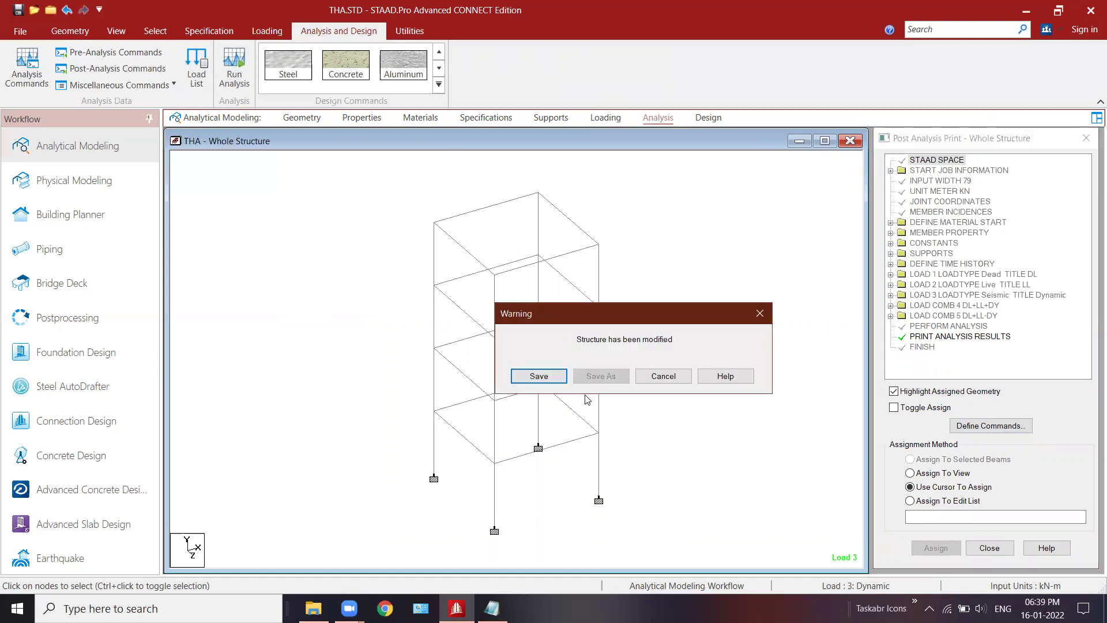
{"action": "left_click", "coordinate": [557, 378]}
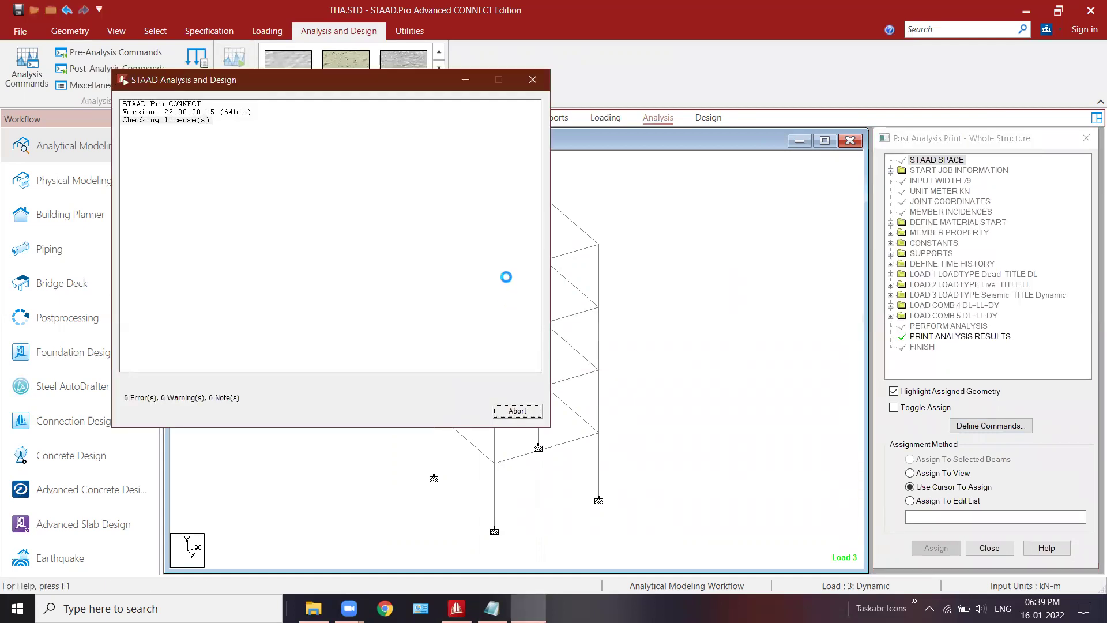